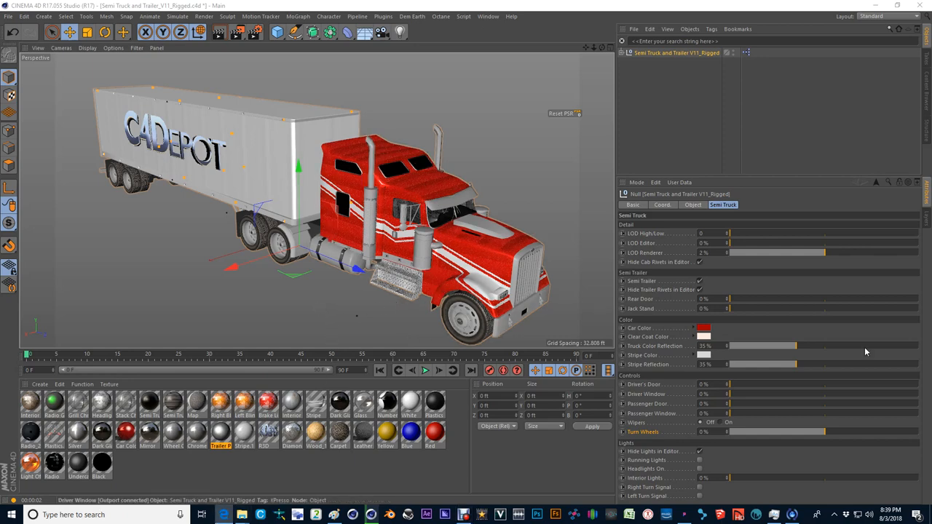
Visit the C4Depot website's vehicle models page, then return to Cinema 4D.
left_click(223, 515)
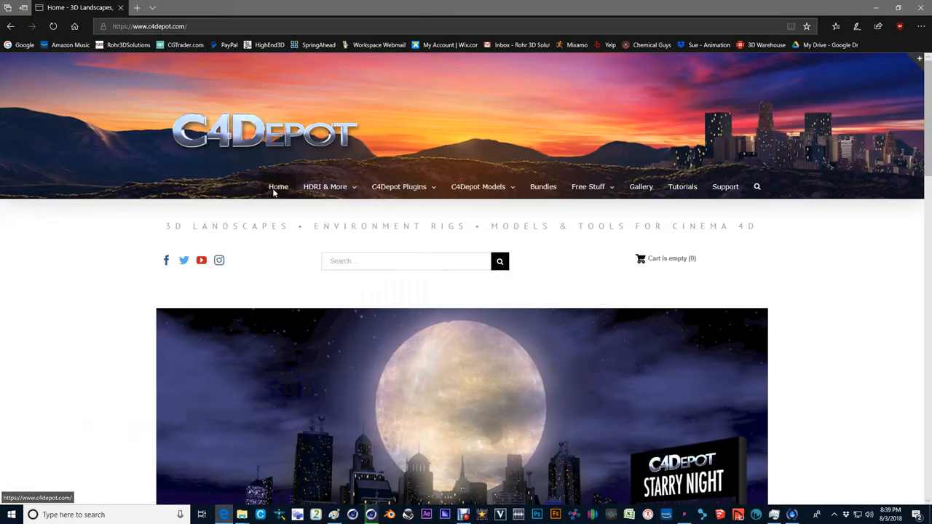
mouse_move(480, 187)
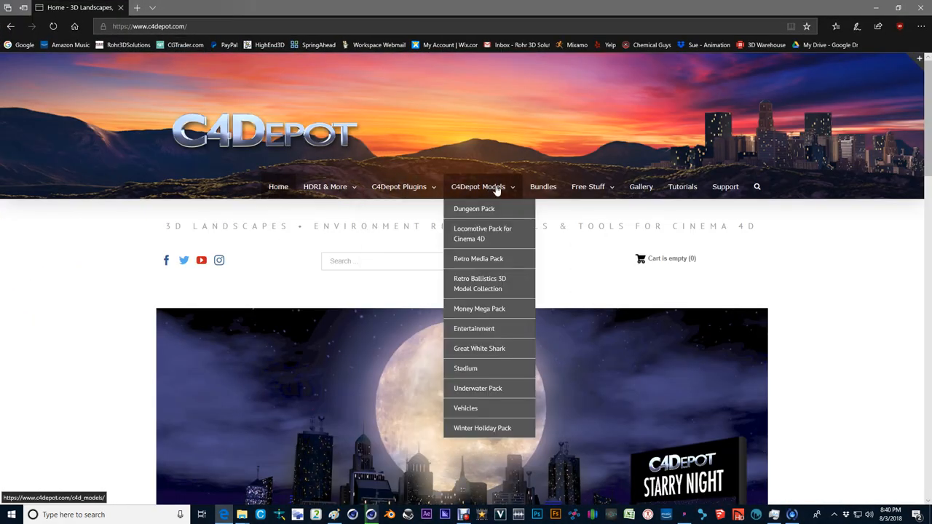
left_click(473, 408)
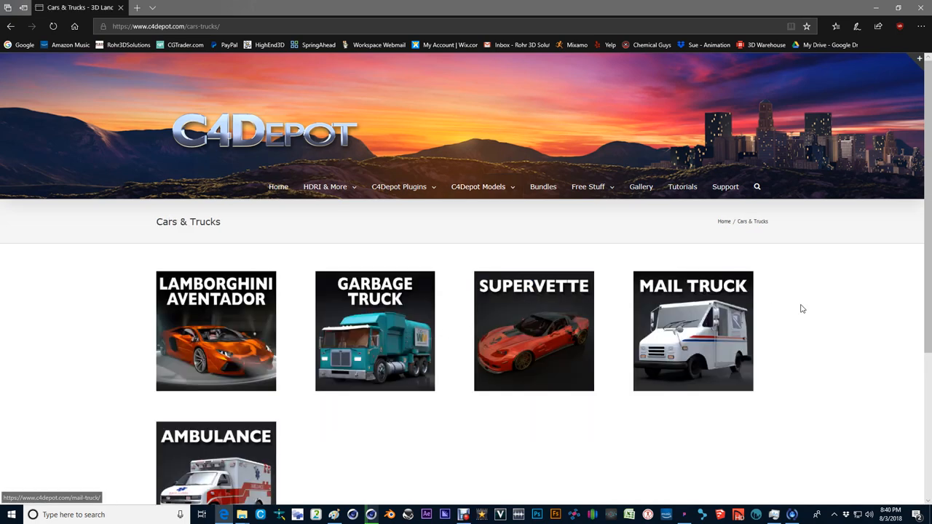
scroll(452, 348, "down", 1)
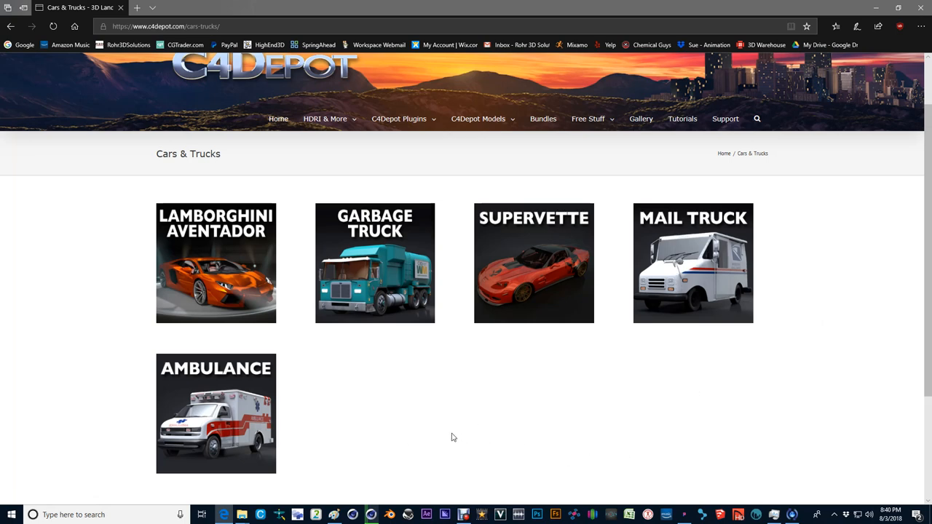
scroll(452, 437, "up", 1)
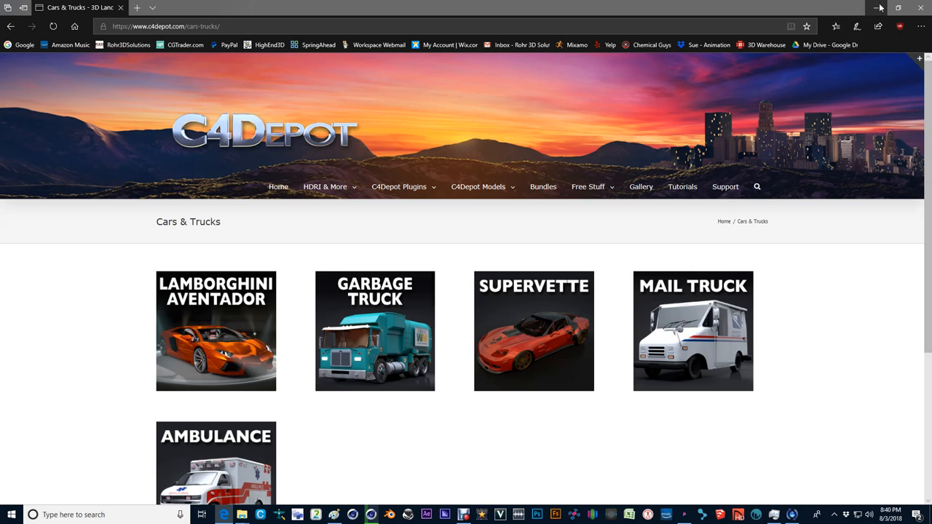
left_click(879, 7)
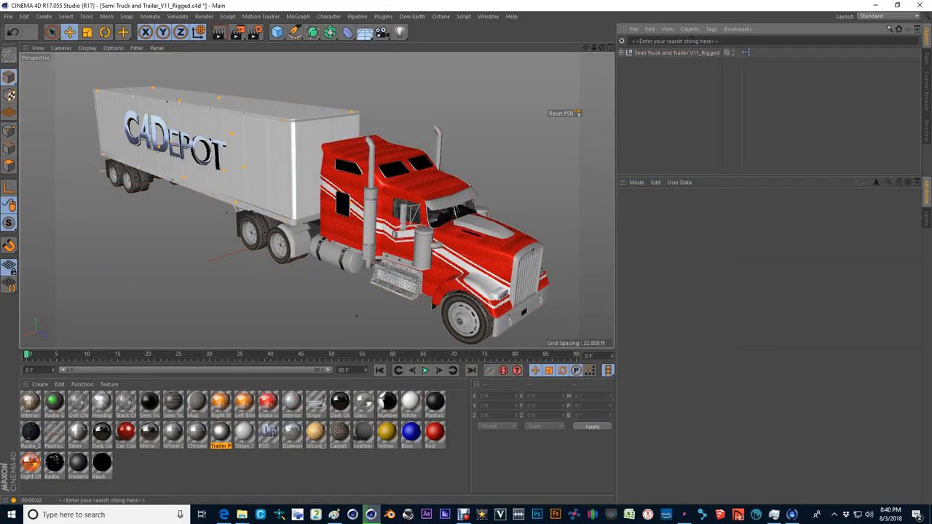
Select the Semi Truck rig null to show its controls and enlarge the viewport and attributes panel.
left_click(684, 53)
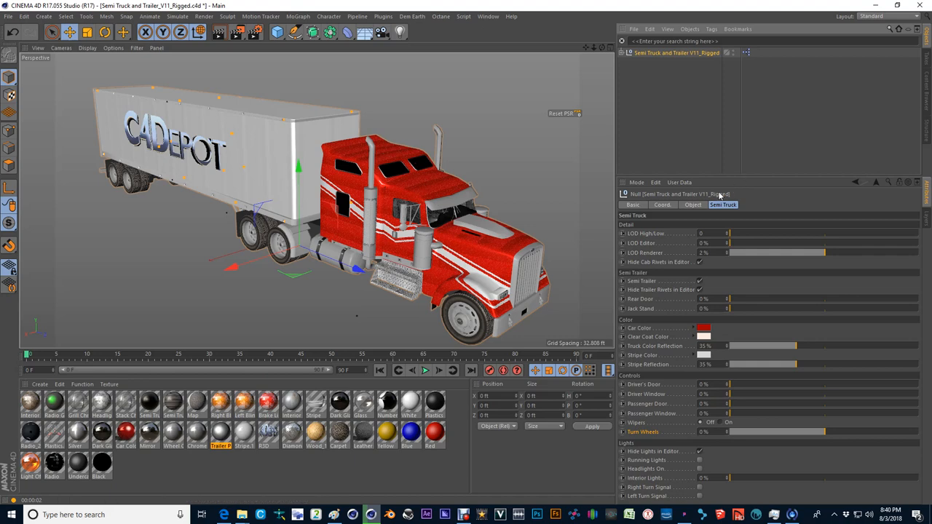
left_click_drag(699, 177, 699, 171)
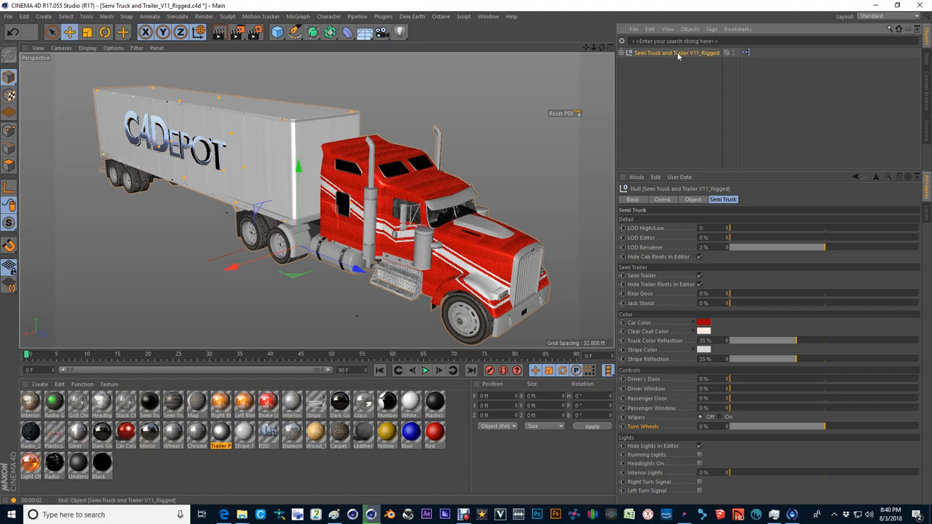
left_click_drag(239, 348, 239, 359)
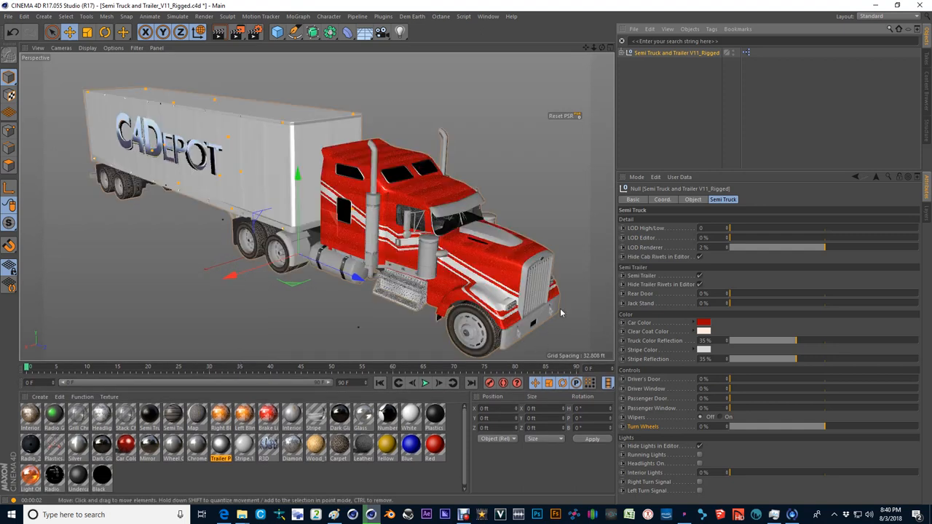
left_click(658, 138)
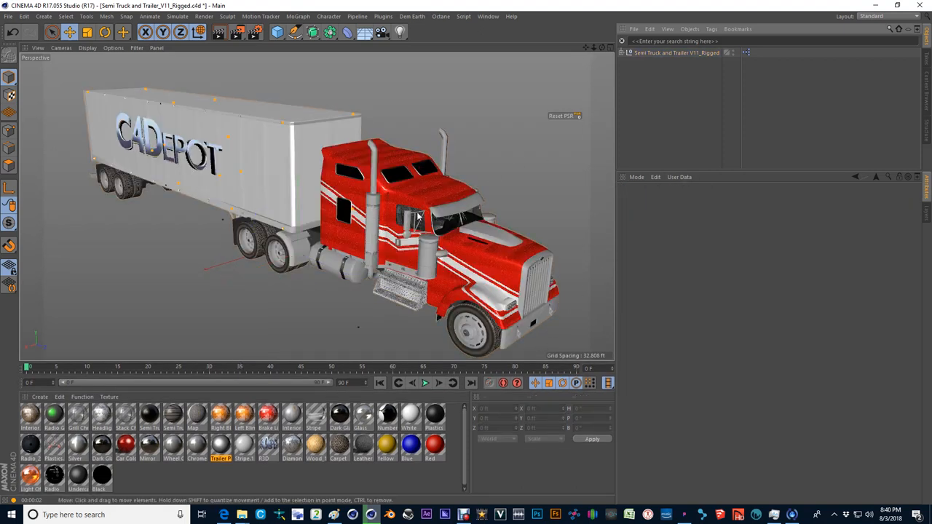
Reselect the truck, orbit to a closer frontal view and switch LOD High/Low to high.
left_click(460, 271)
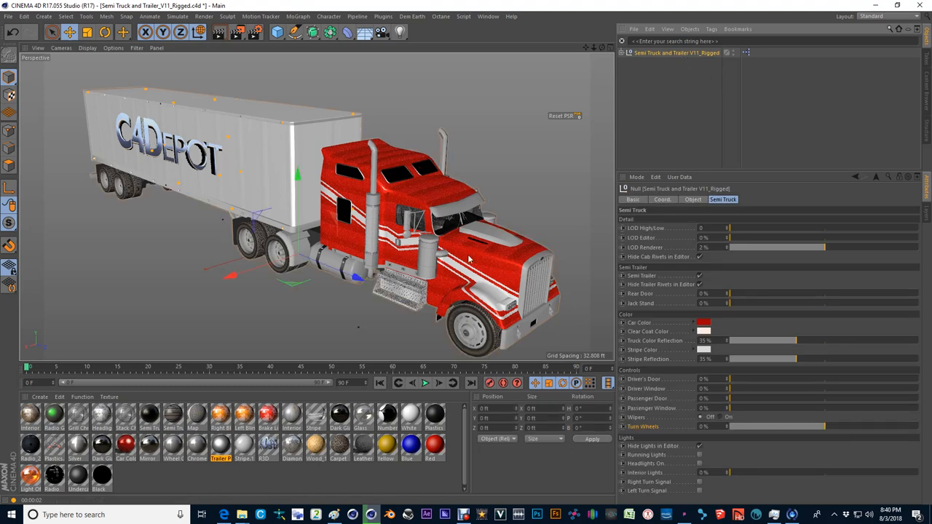
scroll(510, 320, "up", 3)
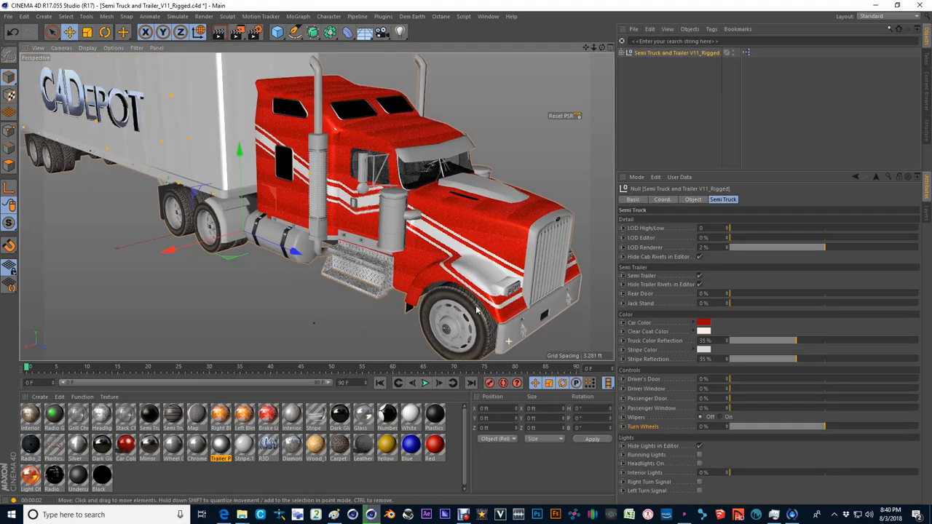
scroll(480, 302, "up", 3)
left_click_drag(469, 294, 408, 276, "alt")
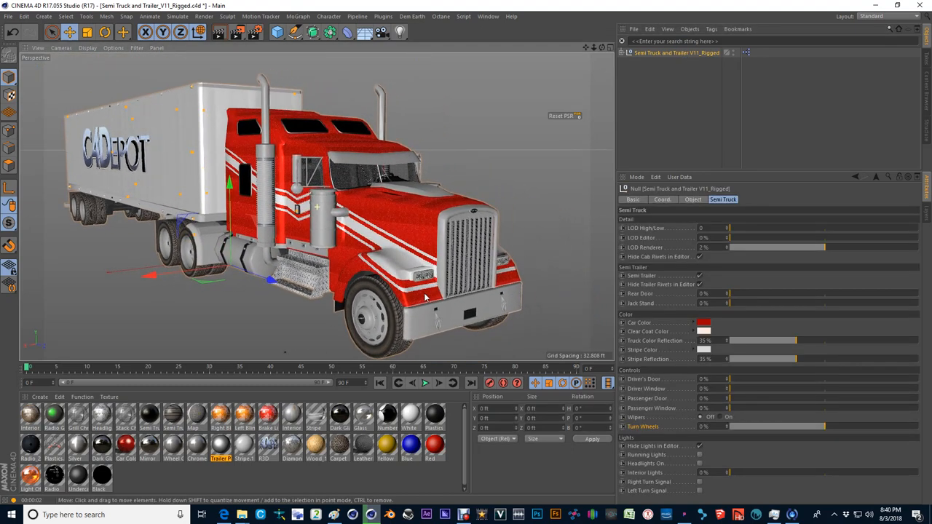
left_click(769, 230)
scroll(407, 215, "up", 3)
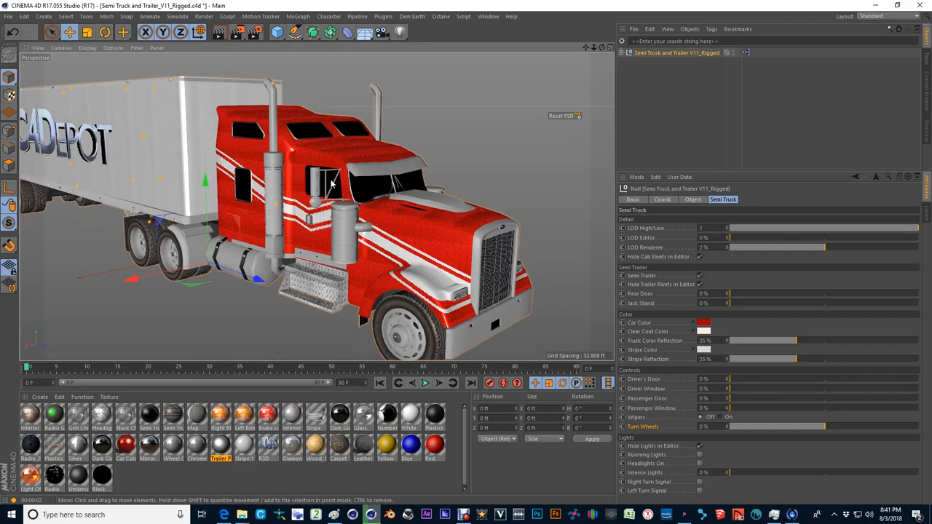
scroll(331, 182, "up", 3)
scroll(331, 182, "up", 3)
scroll(331, 182, "up", 3)
scroll(331, 182, "up", 2)
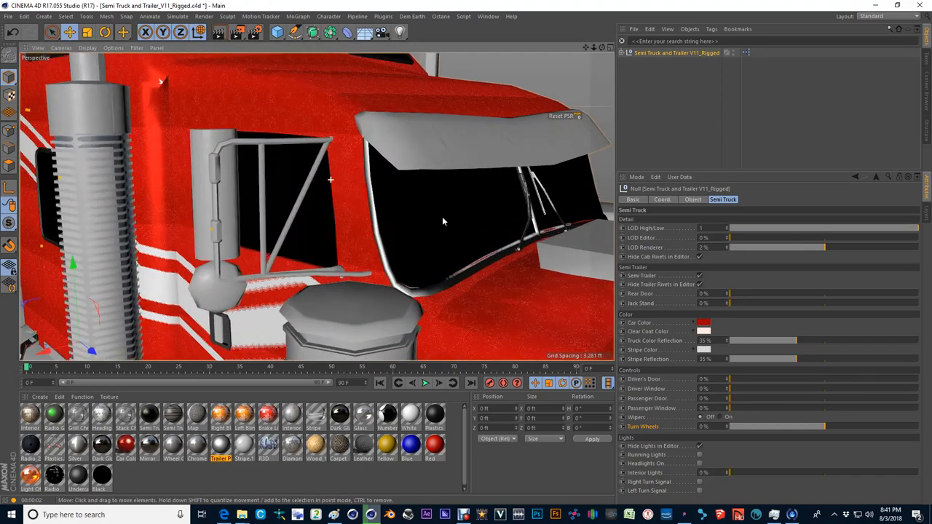
View the windshield head-on, set LOD High/Low back to 0, and orbit to a lower cab angle.
left_click_drag(442, 220, 611, 220, "alt")
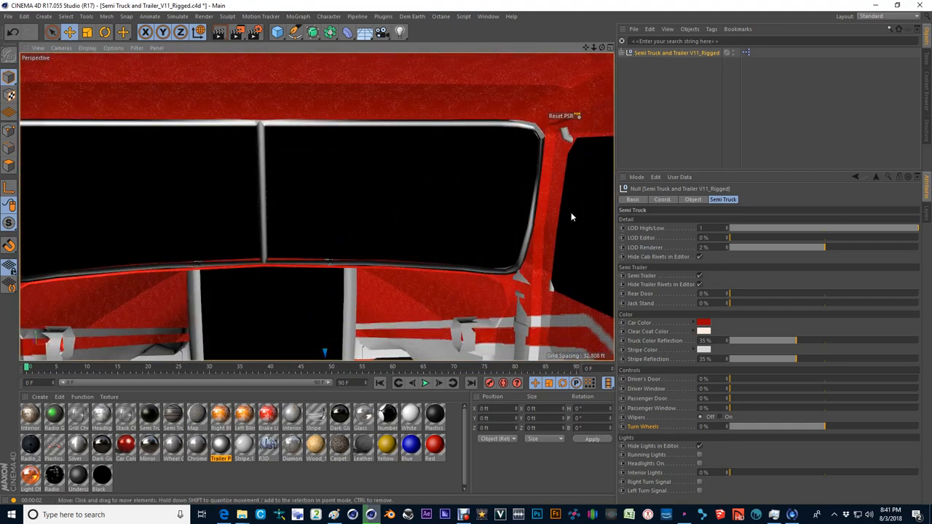
left_click(758, 229)
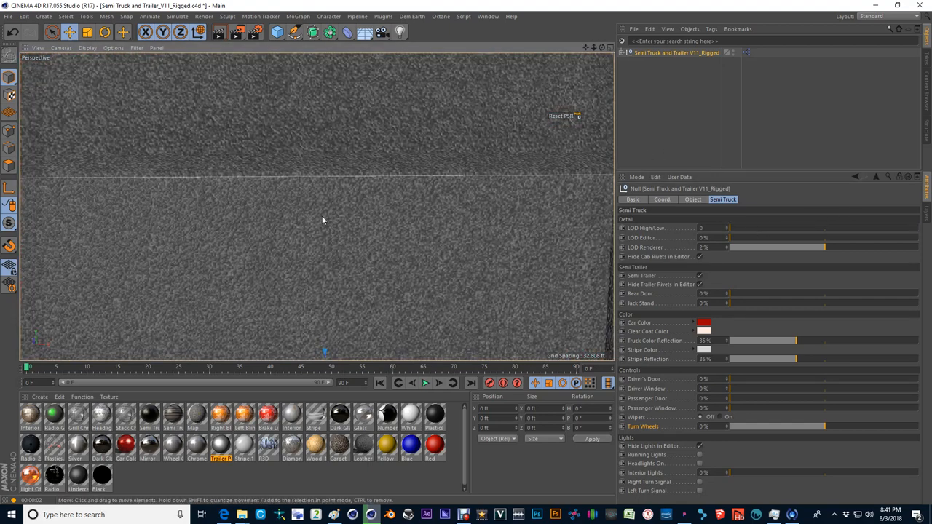
scroll(319, 203, "down", 3)
scroll(319, 204, "down", 3)
scroll(319, 204, "down", 3)
scroll(319, 204, "down", 3)
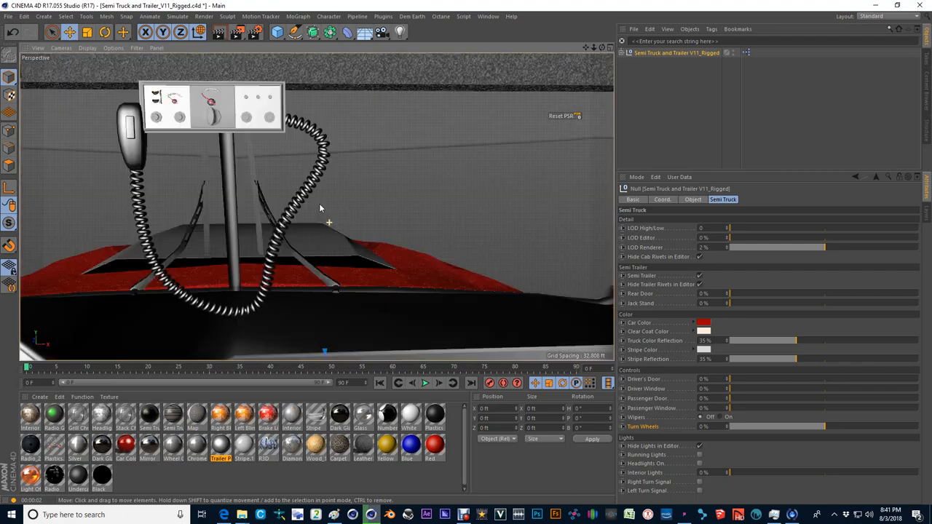
mouse_move(319, 209)
left_mouse_down("alt")
mouse_move(252, 268)
mouse_move(276, 262)
mouse_move(218, 258)
mouse_move(336, 256)
mouse_move(233, 255)
mouse_move(179, 228)
mouse_move(224, 280)
mouse_move(200, 282)
mouse_move(212, 241)
mouse_move(520, 235)
mouse_move(466, 256)
mouse_move(149, 276)
mouse_move(273, 282)
mouse_move(329, 313)
mouse_move(305, 186)
mouse_move(194, 179)
mouse_move(227, 192)
mouse_move(217, 210)
mouse_move(248, 226)
left_mouse_up("alt")
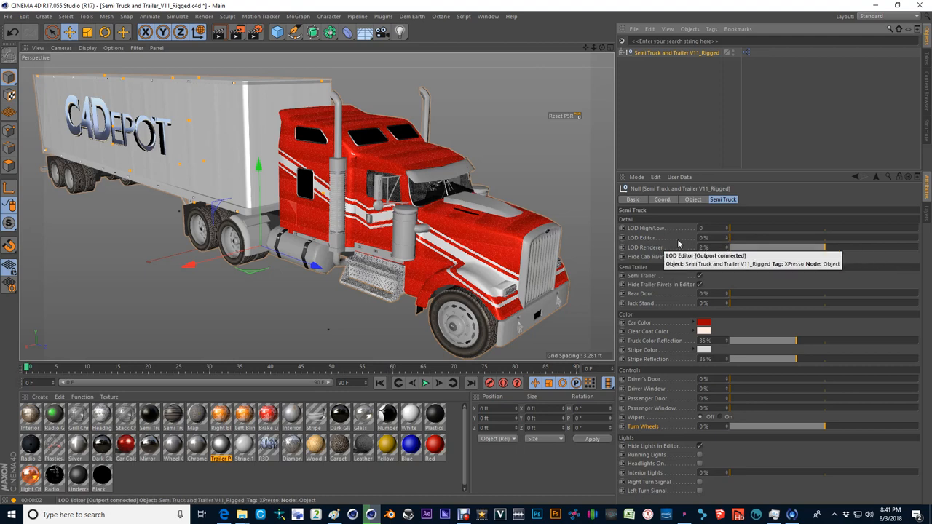
Switch the viewport to Gouraud Shading (Lines) to show the truck's mesh.
left_click(87, 48)
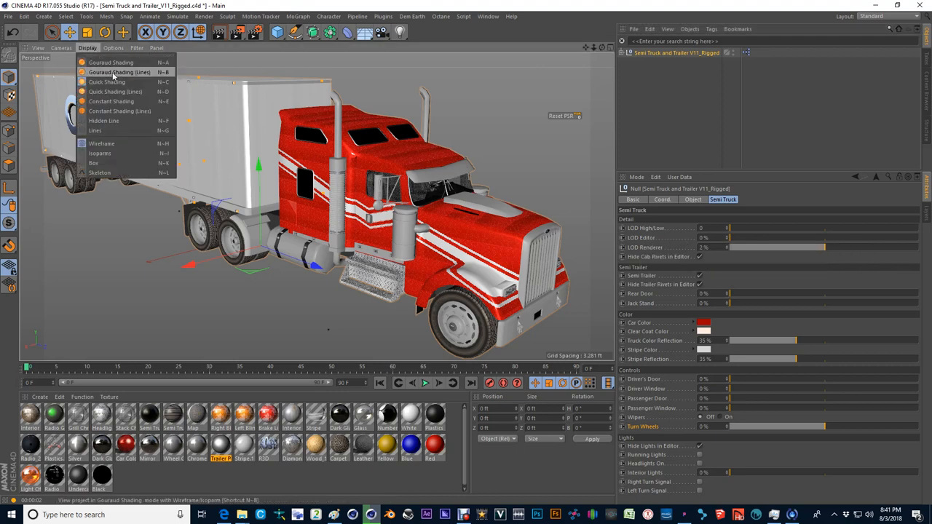
left_click(113, 72)
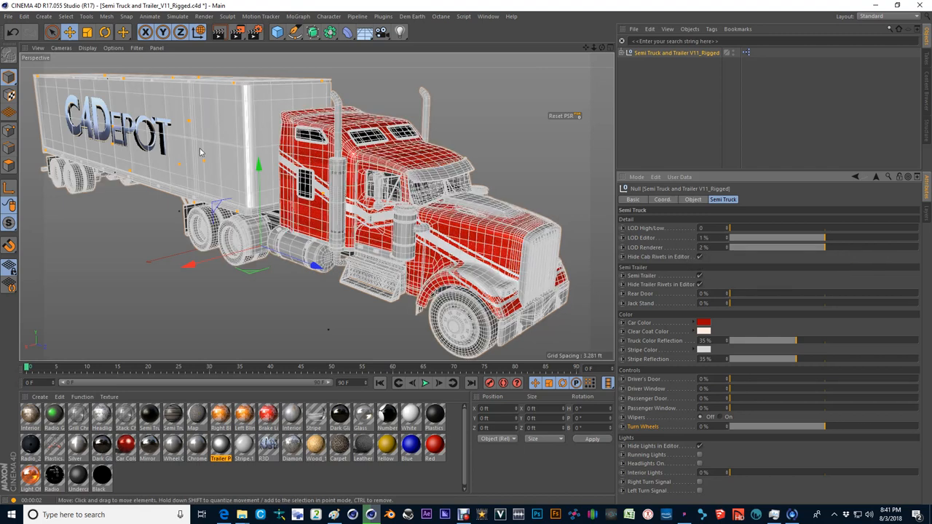
left_click(86, 48)
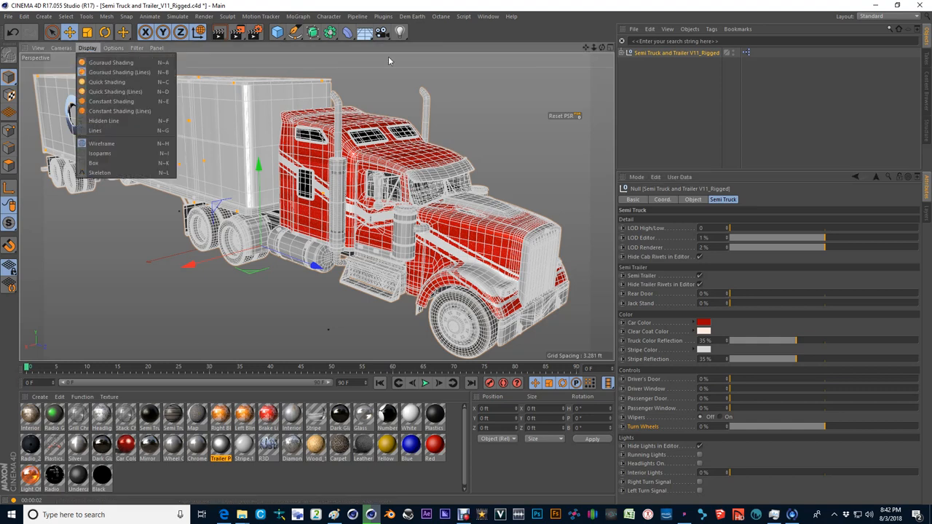
left_click(109, 72)
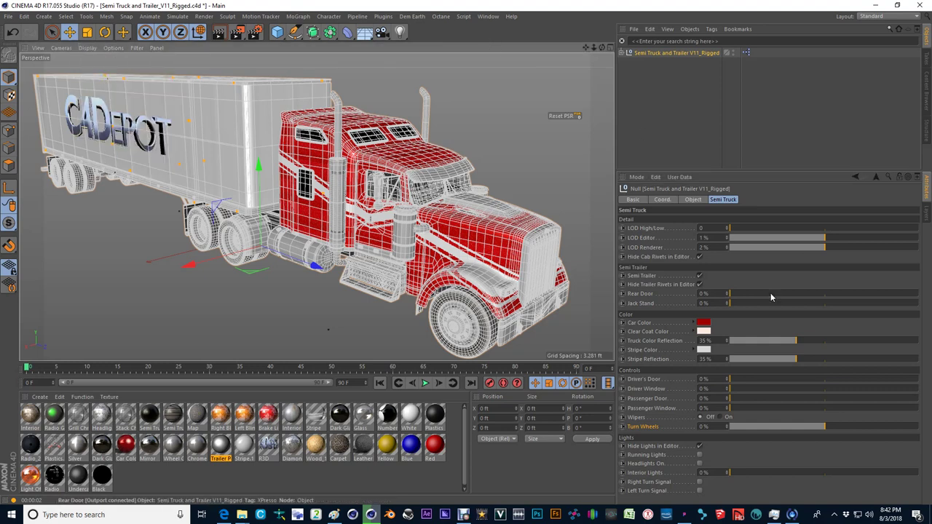
Set LOD Editor to 0% and return the viewport to plain Gouraud Shading.
left_click(750, 237)
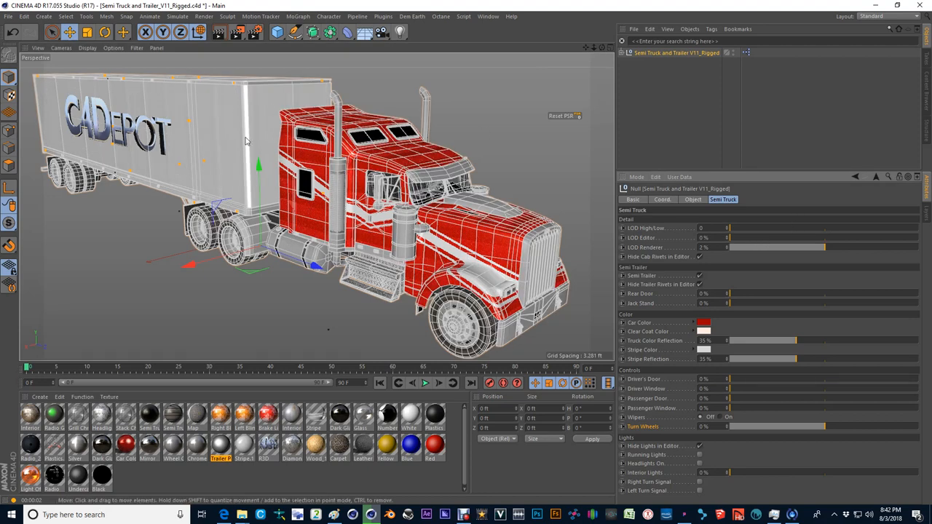
left_click(88, 48)
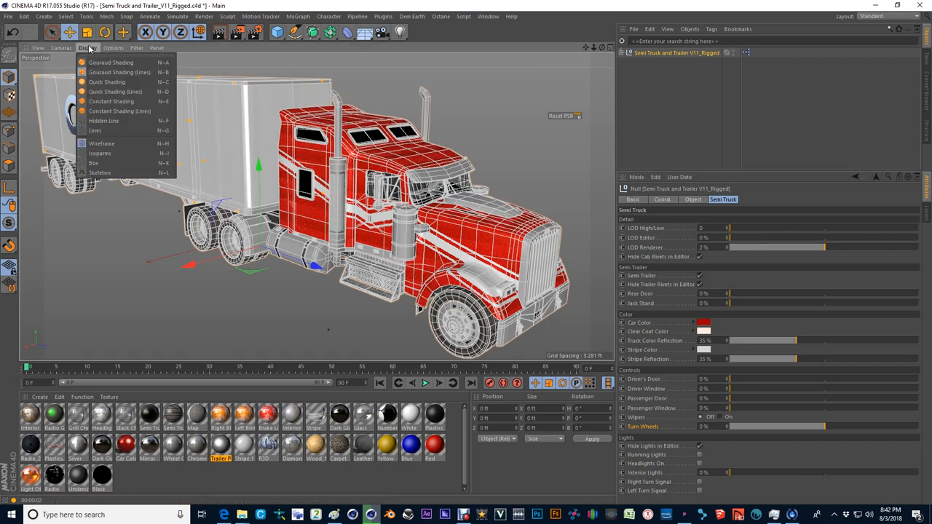
left_click(110, 62)
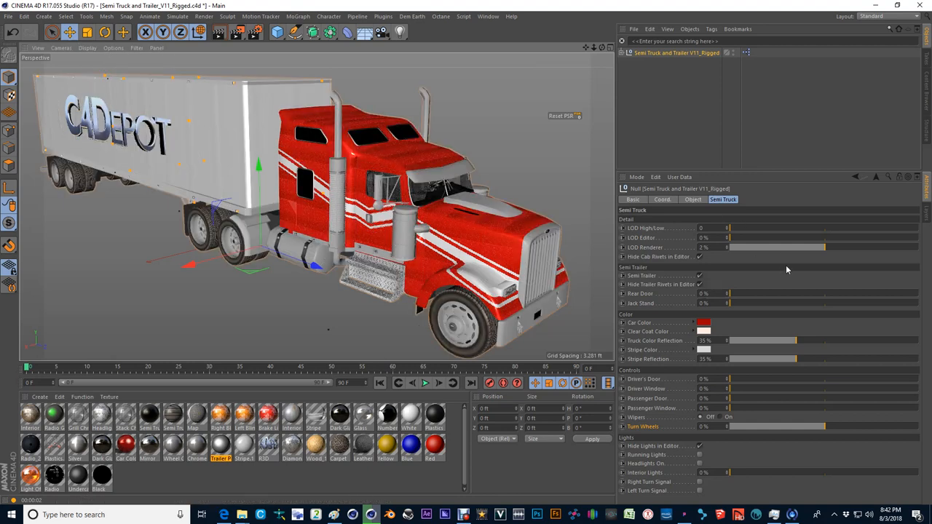
Keep LOD Renderer at 2% after undoing 0%, check Team Render in the Picture Viewer, then switch the trailer off.
left_click(759, 247)
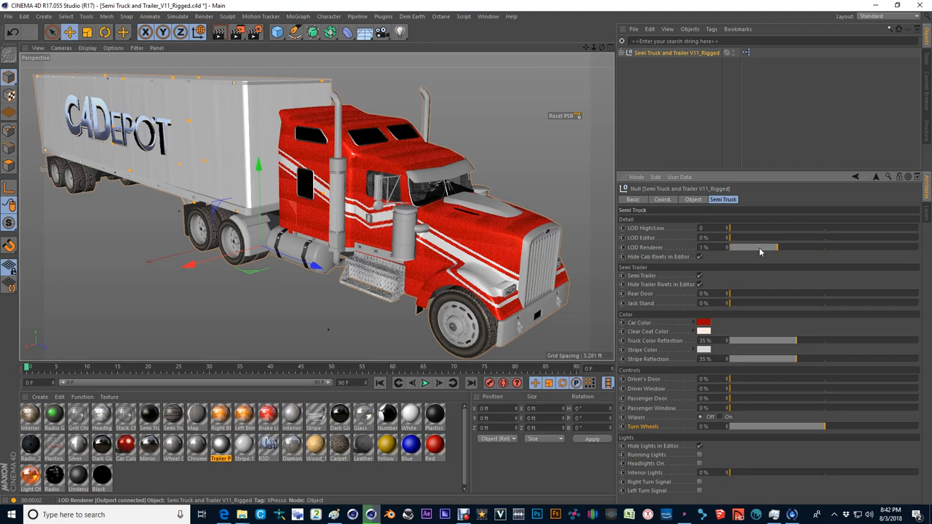
key("ctrl+z")
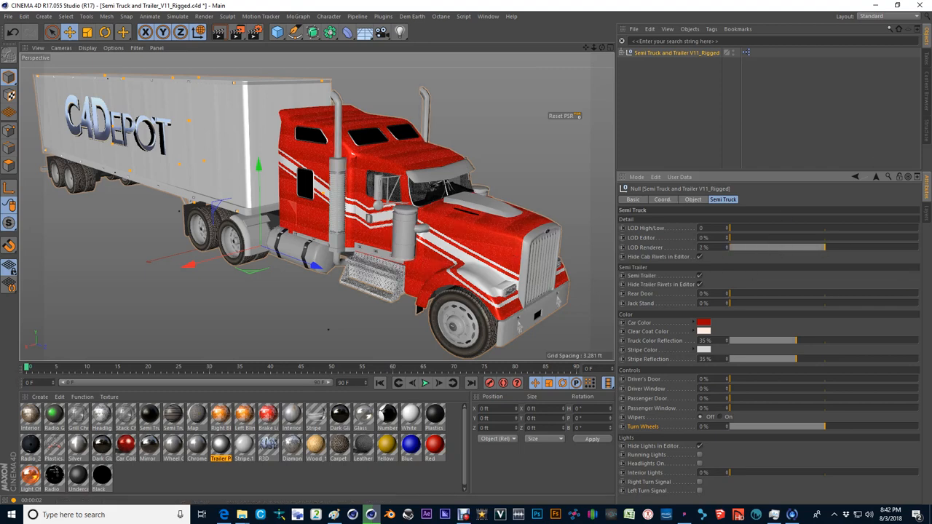
key("alt+Tab")
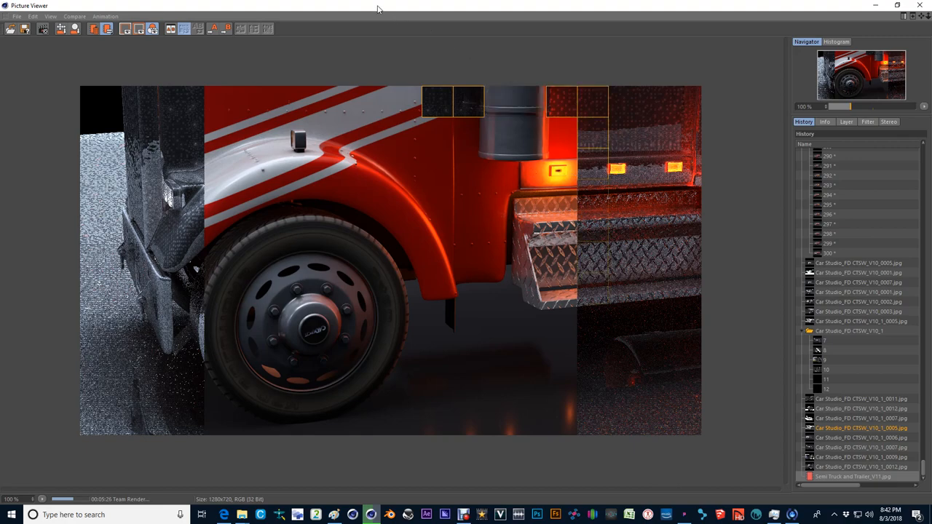
key("alt+Tab")
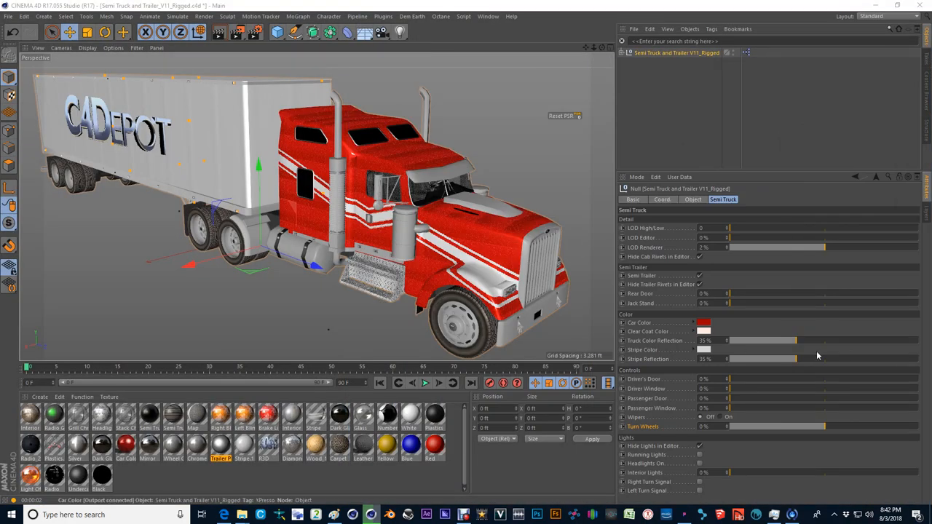
left_click(699, 276)
scroll(304, 207, "up", 3)
mouse_move(304, 207)
left_mouse_down("alt")
mouse_move(337, 245)
mouse_move(580, 213)
mouse_move(382, 237)
mouse_move(327, 218)
mouse_move(275, 218)
left_mouse_up("alt")
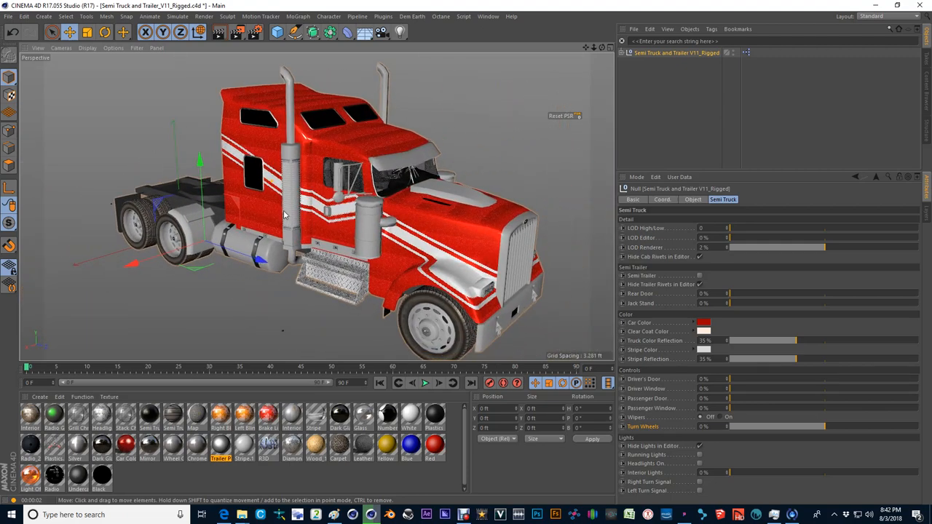
left_click(699, 275)
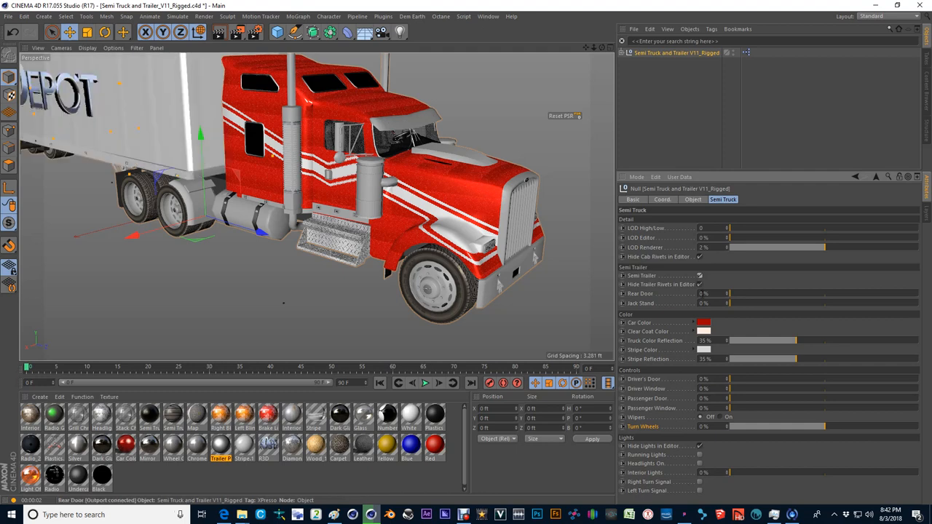
left_click_drag(320, 188, 393, 254, "alt")
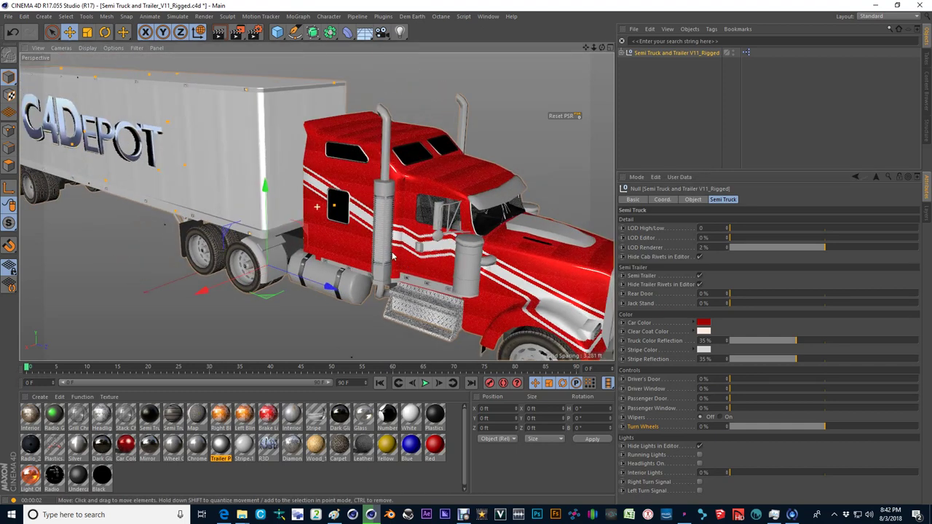
left_click(699, 257)
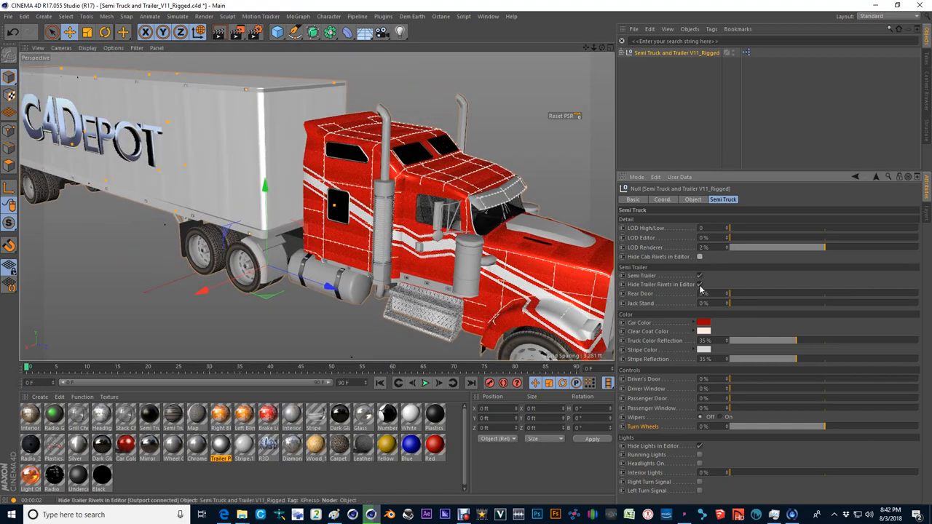
mouse_move(342, 240)
middle_mouse_down("alt")
mouse_move(287, 215)
mouse_move(235, 170)
middle_mouse_up("alt")
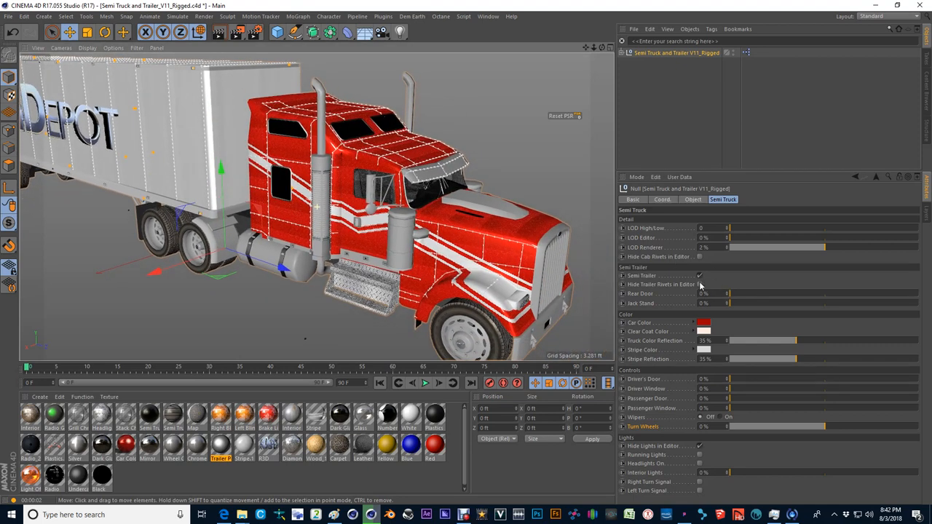
left_click(699, 257)
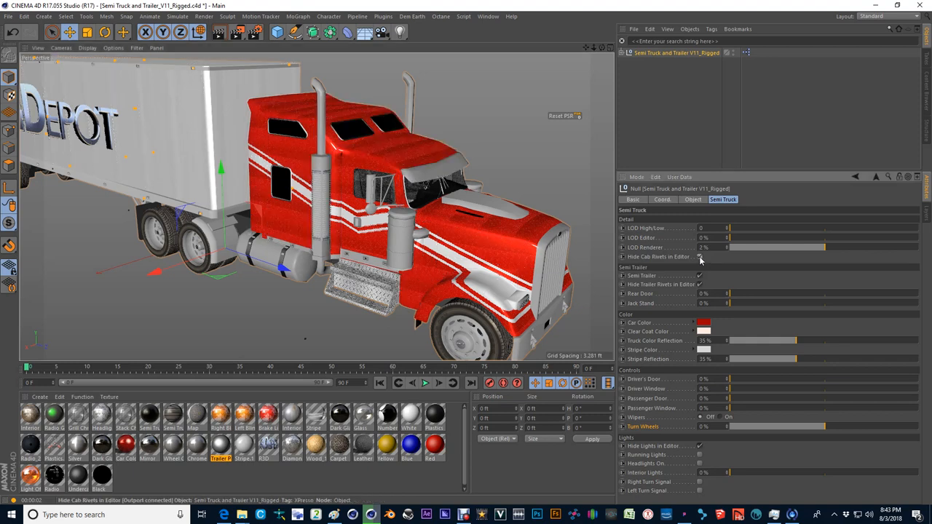
mouse_move(291, 193)
middle_mouse_down("alt")
mouse_move(312, 205)
mouse_move(312, 195)
middle_mouse_up("alt")
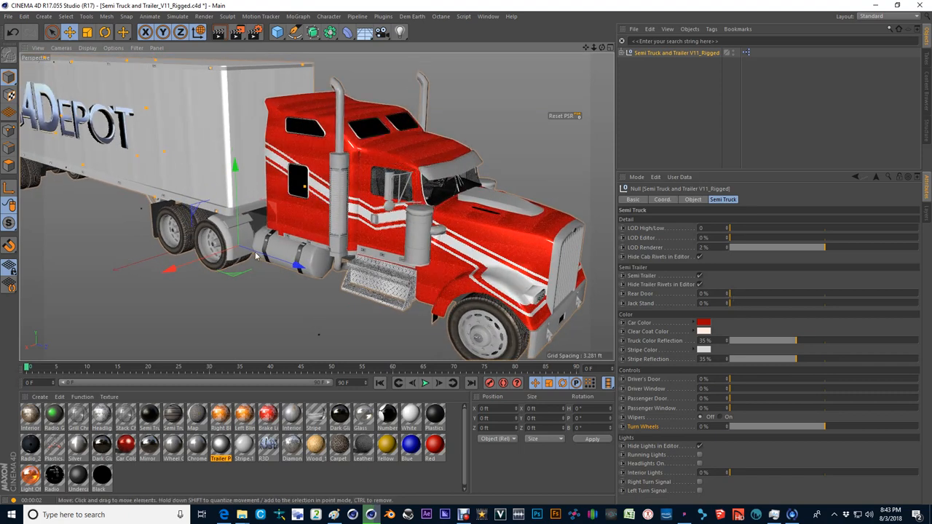
Close in on the trailer's side and drag Jack Stand to 100% to lower the legs.
left_click_drag(313, 218, 320, 244, "alt")
left_click_drag(400, 109, 388, 204, "alt")
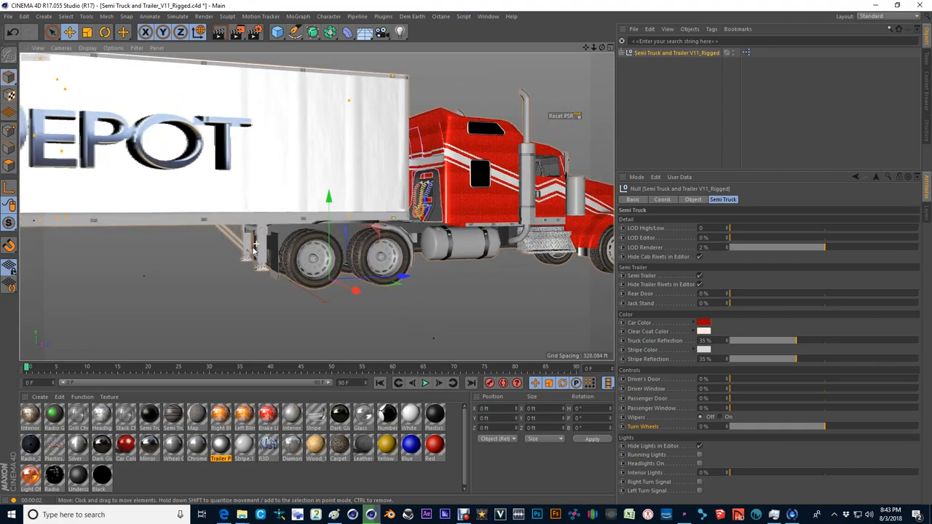
scroll(388, 204, "up", 8)
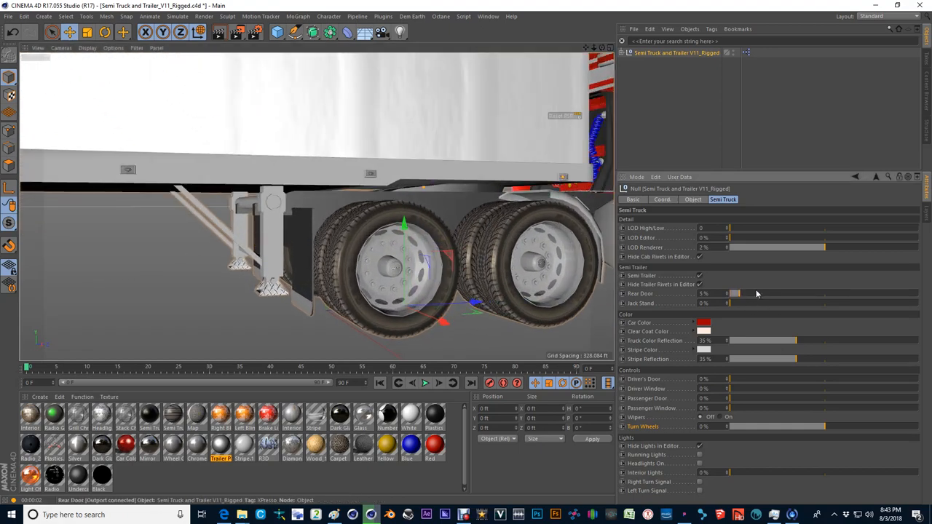
left_click_drag(728, 303, 917, 303)
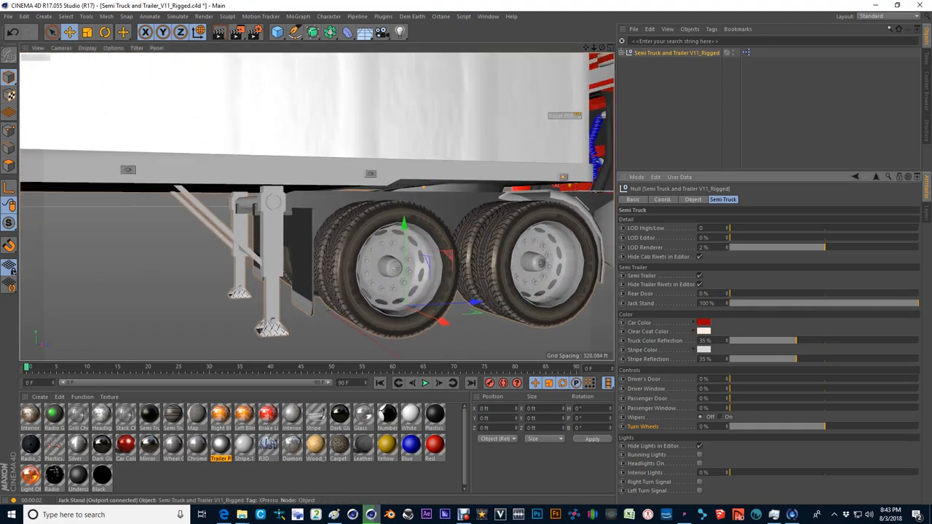
mouse_move(363, 219)
left_mouse_down("alt")
mouse_move(326, 253)
mouse_move(420, 260)
left_mouse_up("alt")
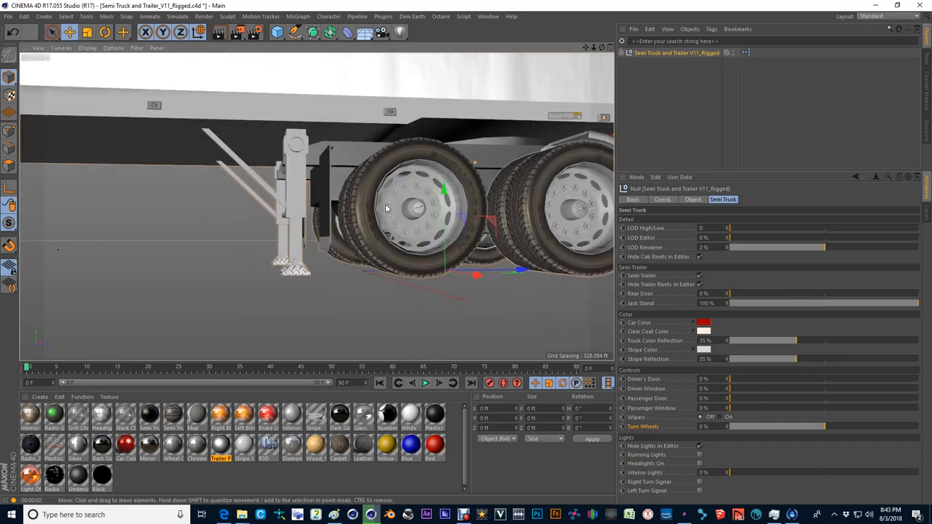
scroll(491, 262, "down", 8)
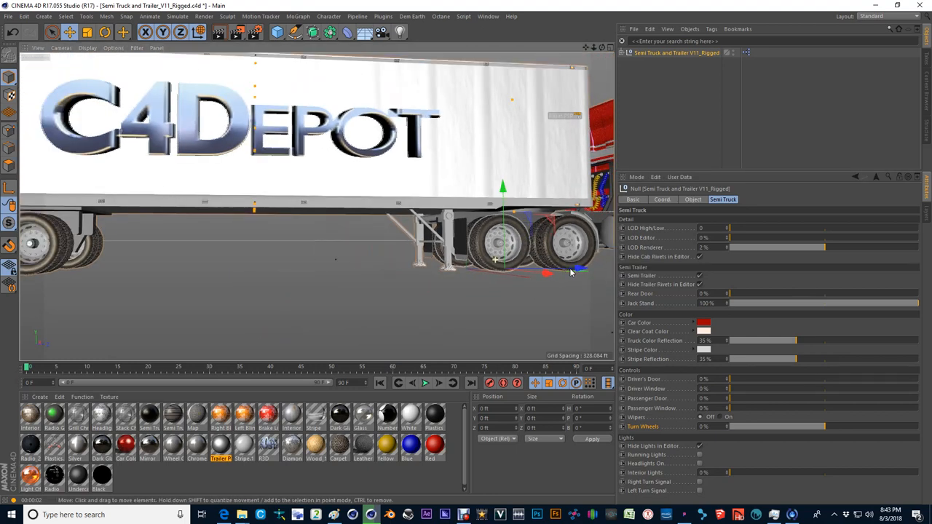
mouse_move(364, 218)
left_mouse_down("alt")
mouse_move(265, 227)
mouse_move(218, 218)
mouse_move(291, 216)
left_mouse_up("alt")
scroll(218, 218, "down", 3)
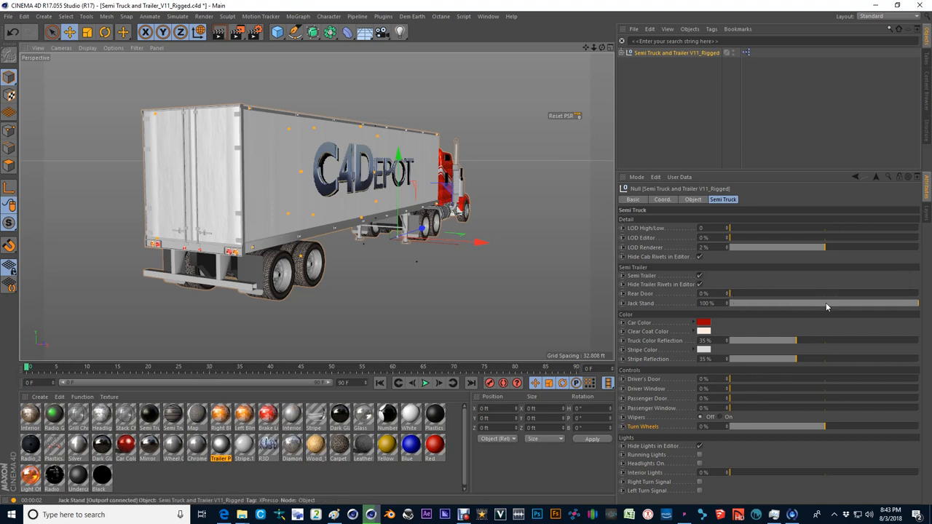
Set Jack Stand to 0%, look down into the open trailer interior, then set Rear Door back to 0%.
mouse_move(825, 303)
left_mouse_down()
mouse_move(756, 302)
mouse_move(917, 294)
left_mouse_up()
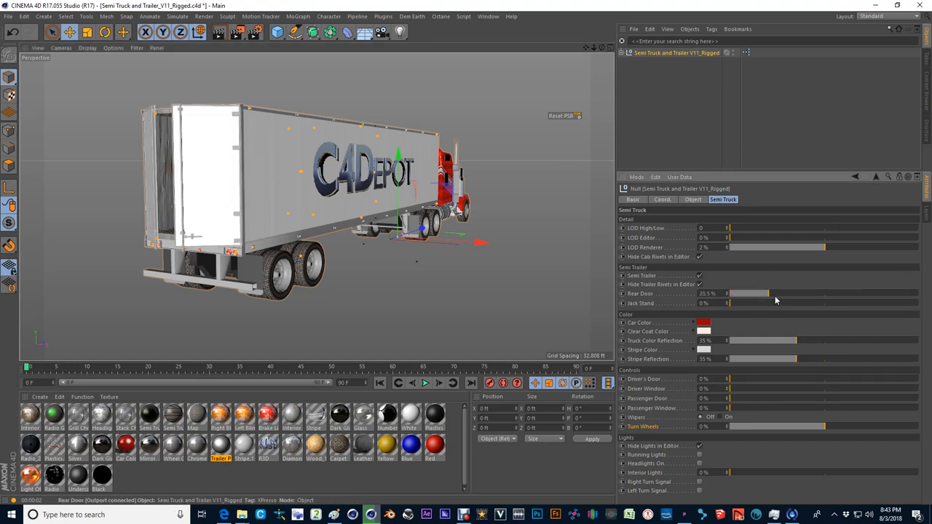
left_click_drag(158, 232, 422, 213, "alt")
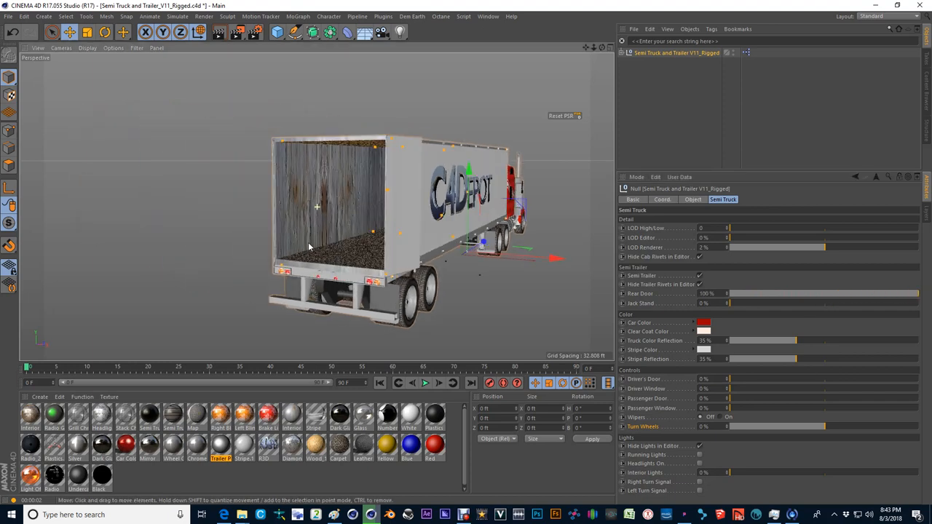
scroll(423, 213, "up", 3)
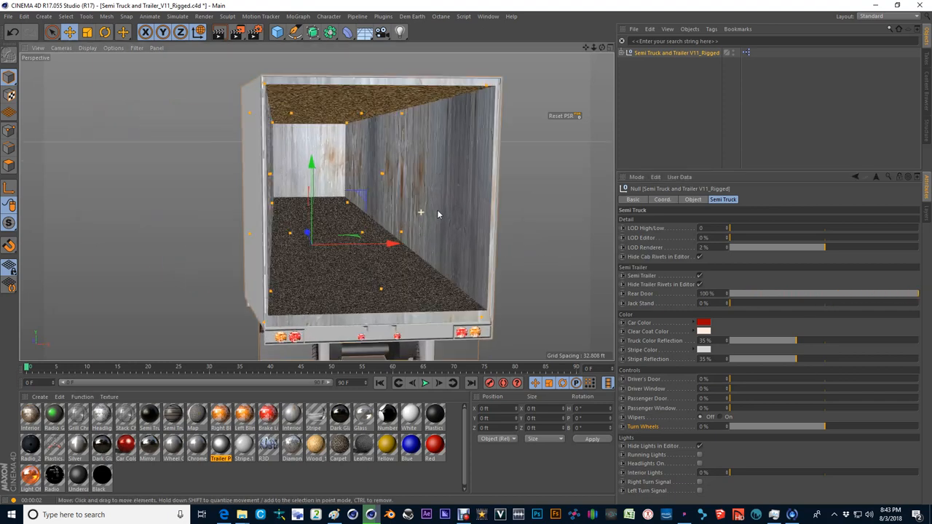
mouse_move(436, 202)
left_mouse_down("alt")
mouse_move(417, 198)
mouse_move(401, 212)
mouse_move(412, 209)
mouse_move(182, 211)
mouse_move(291, 219)
left_mouse_up("alt")
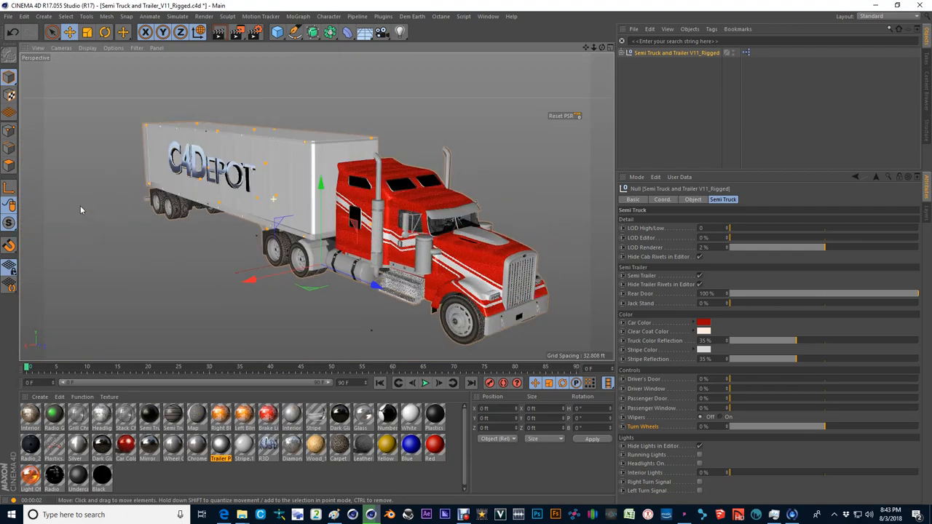
left_click_drag(872, 294, 728, 294)
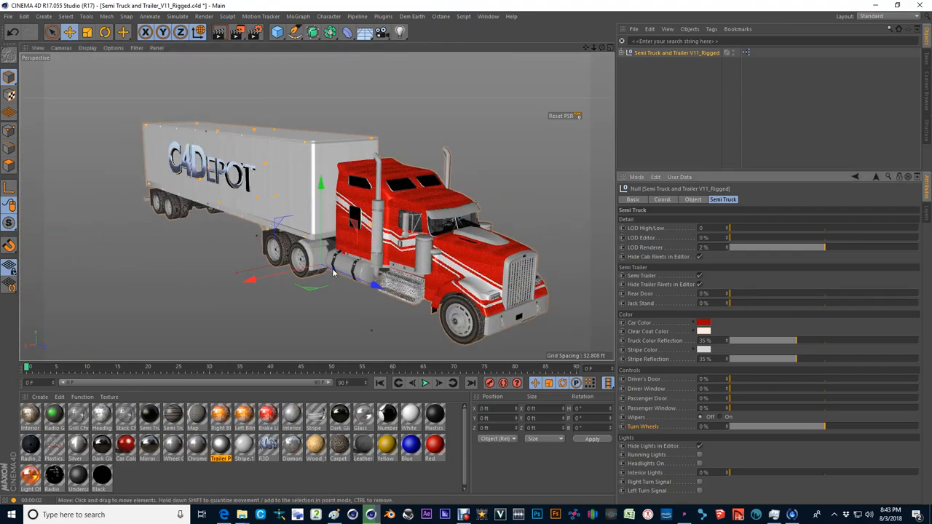
Try a blue Car Color and a different clear coat colour in the Color Picker and confirm each.
left_click_drag(364, 219, 342, 247, "alt")
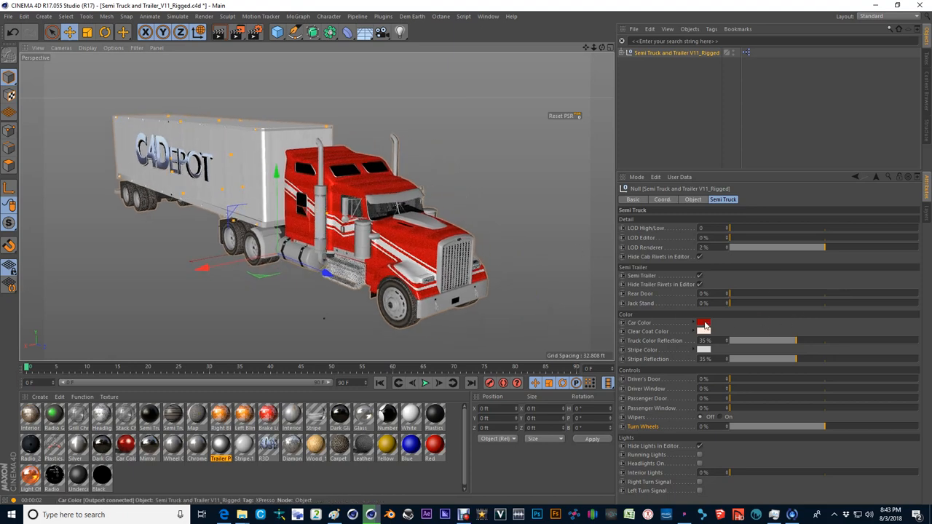
left_click(703, 322)
left_click_drag(697, 321, 742, 323)
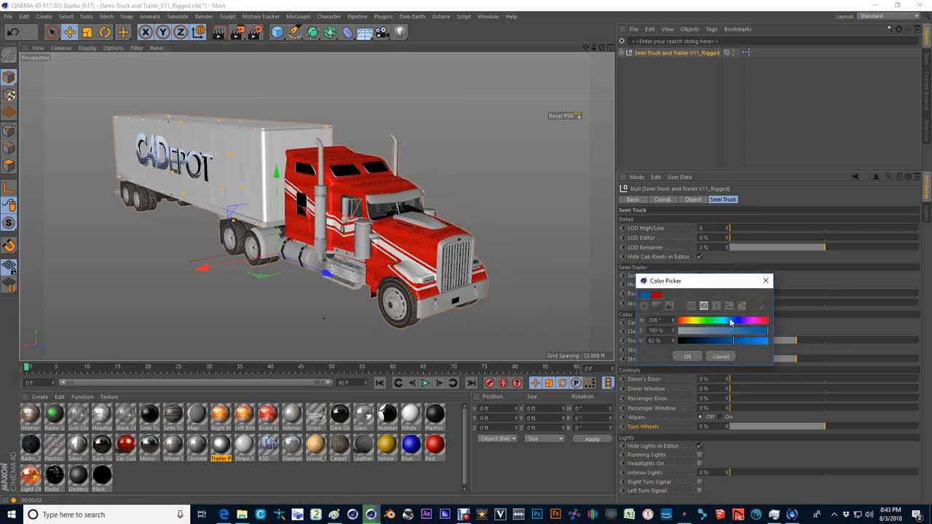
left_click(688, 356)
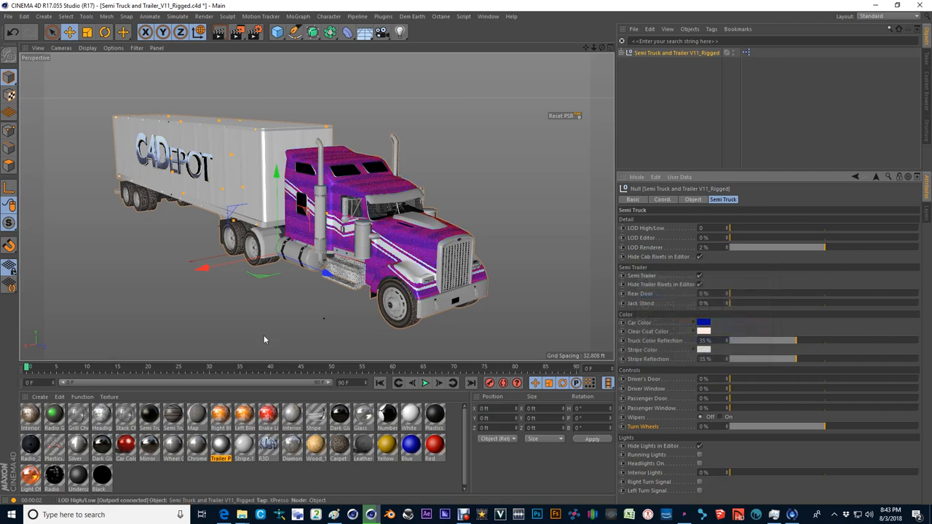
scroll(389, 247, "up", 2)
scroll(389, 247, "up", 2)
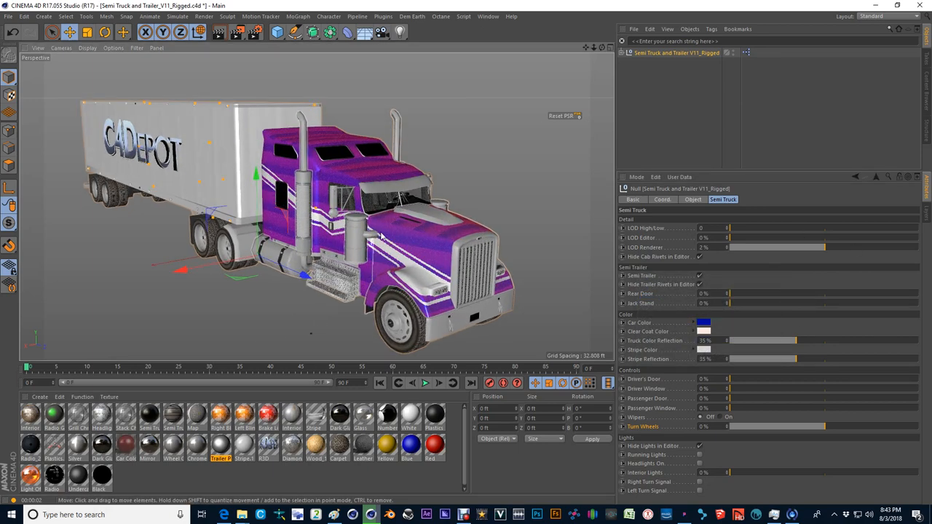
scroll(379, 234, "up", 2)
left_click(703, 323)
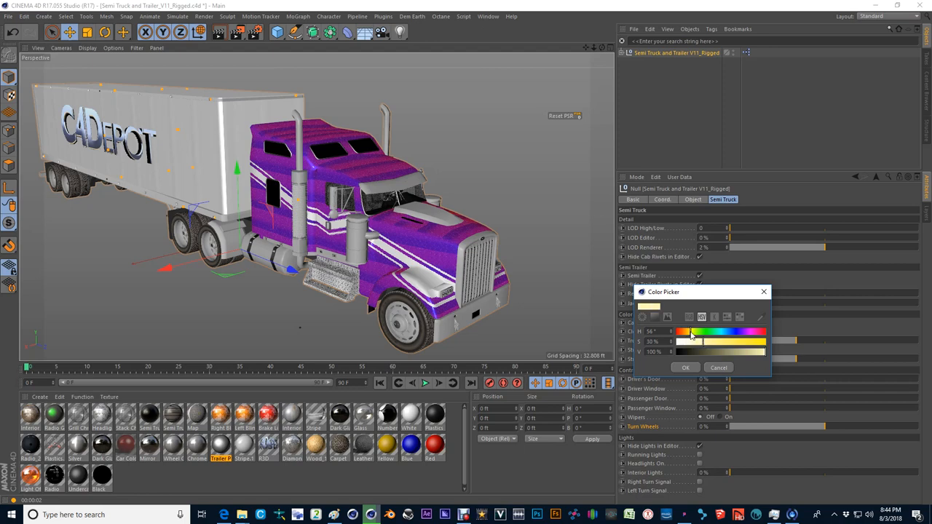
left_click(686, 367)
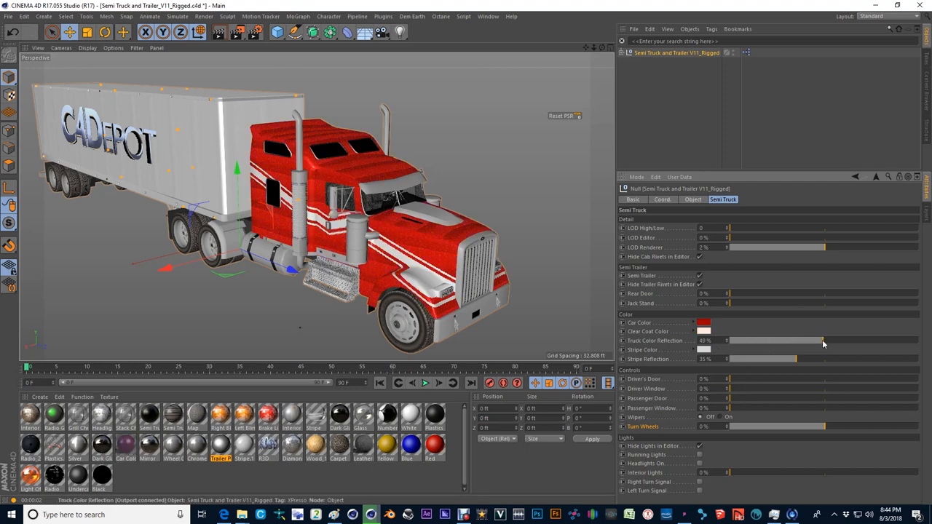
Bring up the Picture Viewer render of the truck and move it aside to reveal the scene.
mouse_move(657, 509)
left_mouse_down()
mouse_move(657, 230)
mouse_move(582, 1)
left_mouse_up()
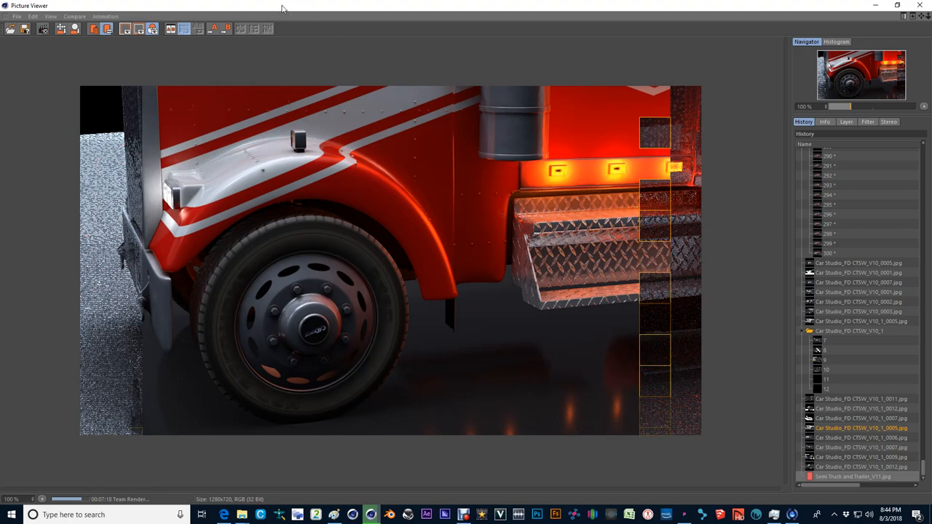
mouse_move(318, 6)
left_mouse_down()
mouse_move(413, 37)
mouse_move(928, 36)
left_mouse_up()
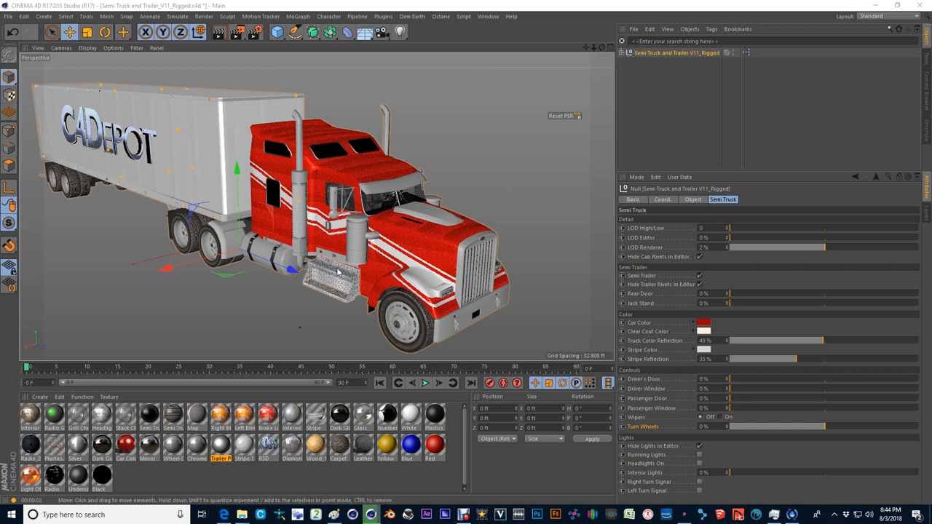
scroll(343, 264, "up", 1)
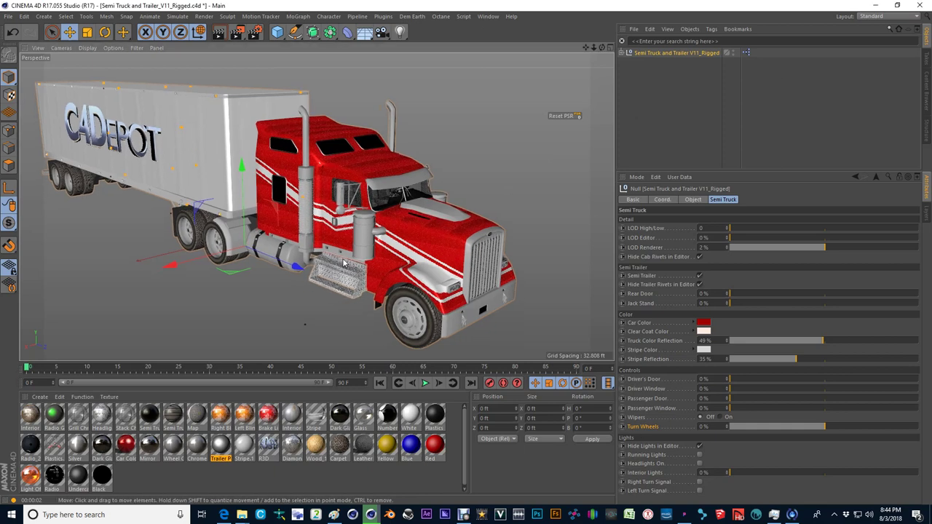
scroll(344, 263, "up", 1)
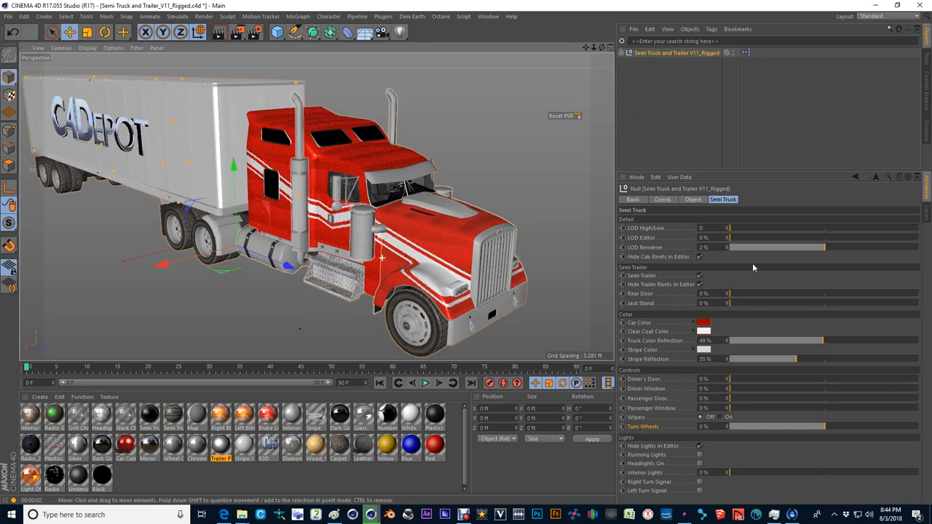
left_click(794, 340)
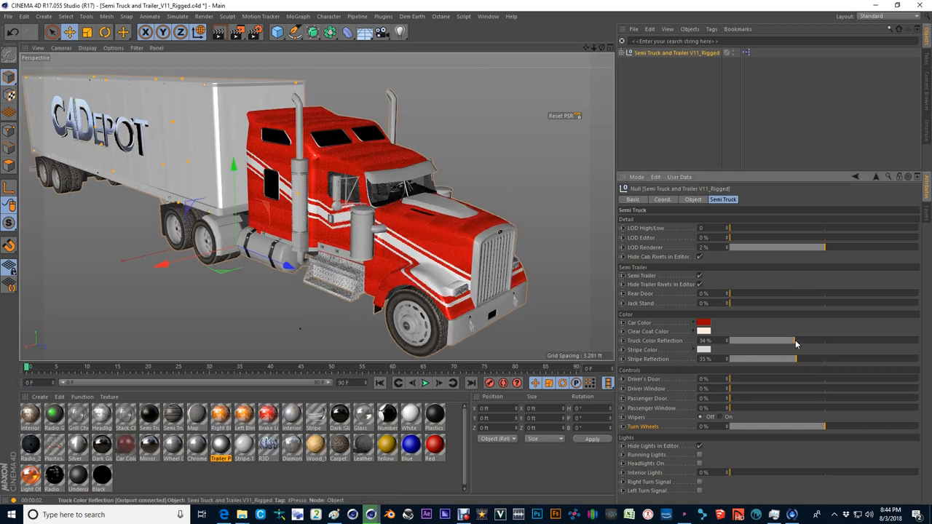
left_click(704, 349)
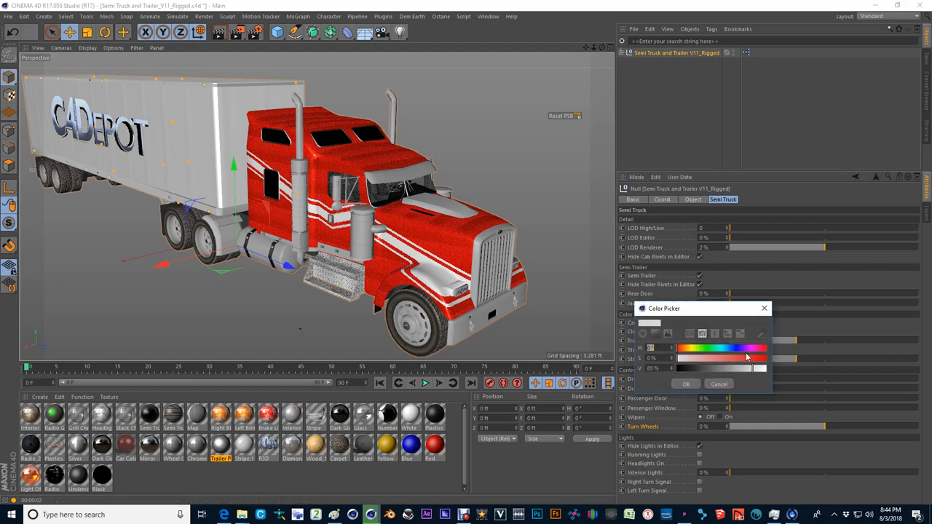
left_click_drag(716, 358, 886, 362)
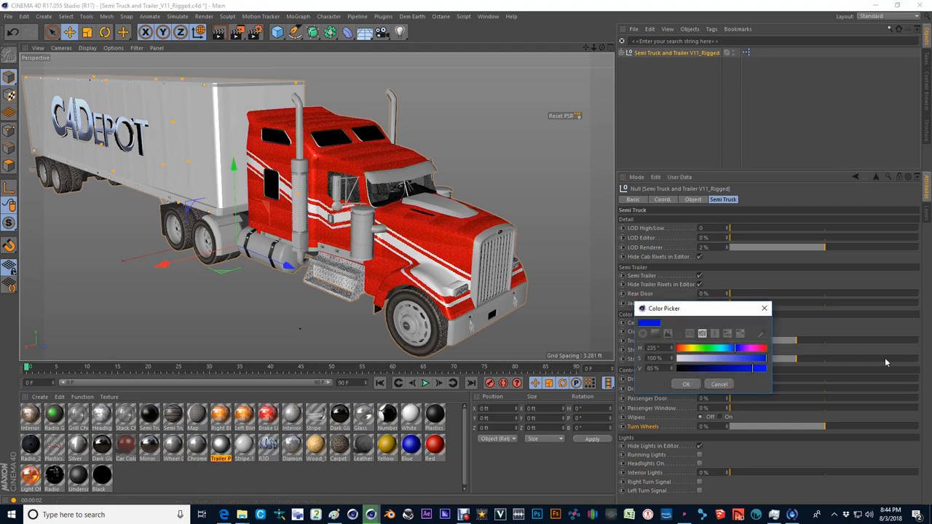
left_click(687, 384)
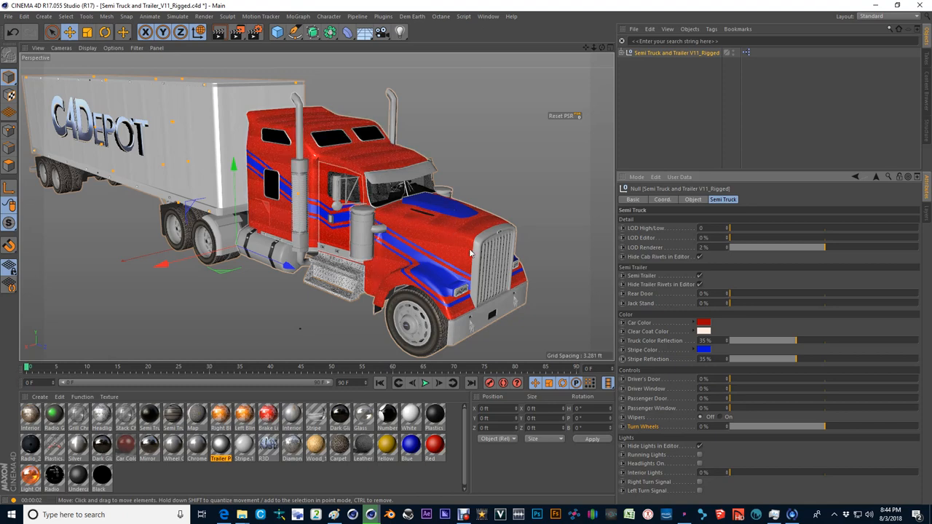
key("ctrl+z")
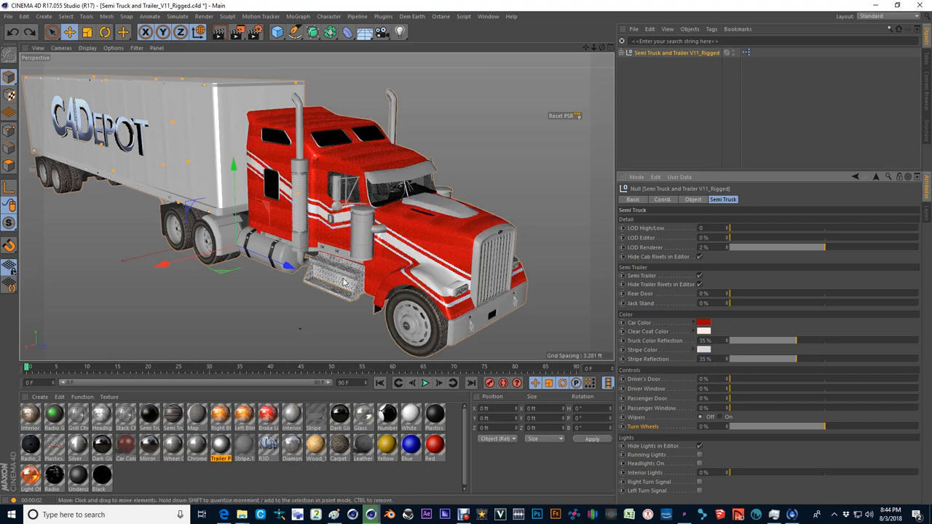
left_click_drag(326, 262, 407, 226, "alt")
left_click_drag(728, 379, 918, 379)
left_click_drag(328, 218, 260, 202, "alt")
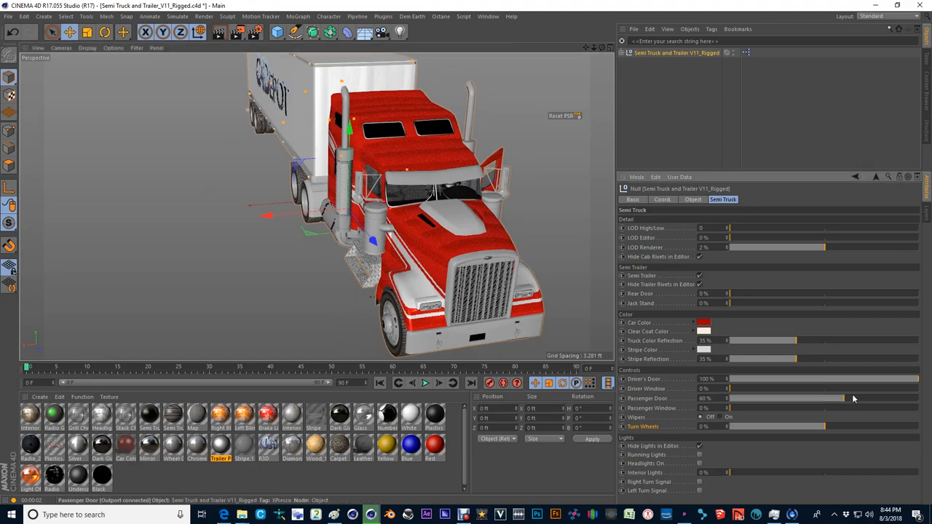
left_click_drag(728, 398, 918, 398)
mouse_move(401, 240)
left_mouse_down("alt")
mouse_move(502, 261)
mouse_move(437, 262)
left_mouse_up("alt")
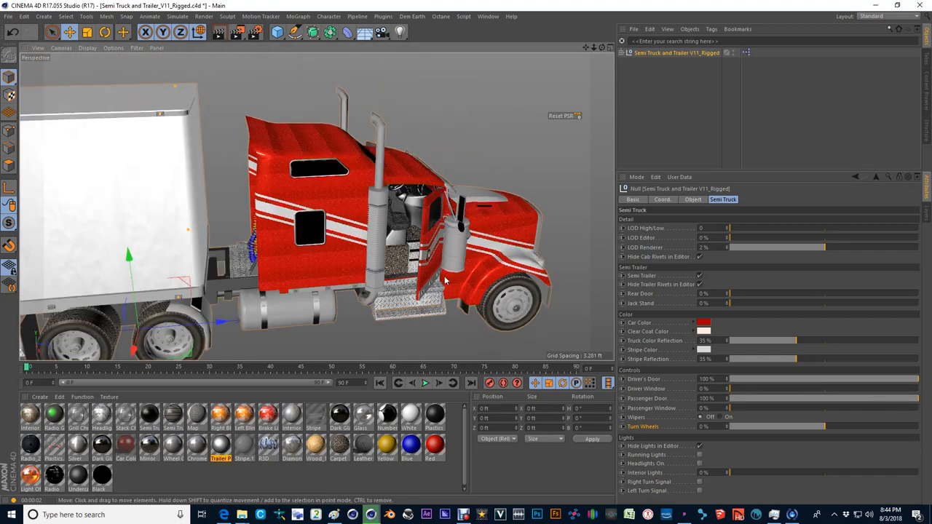
scroll(369, 269, "up", 3)
scroll(369, 269, "up", 3)
scroll(369, 269, "up", 2)
scroll(369, 270, "up", 2)
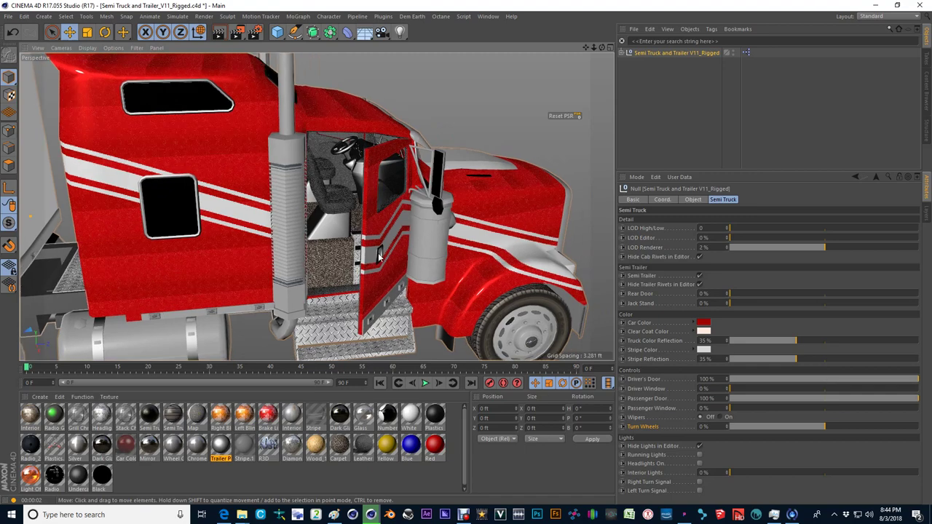
mouse_move(379, 258)
left_mouse_down("alt")
mouse_move(459, 254)
mouse_move(349, 193)
left_mouse_up("alt")
scroll(459, 253, "down", 4)
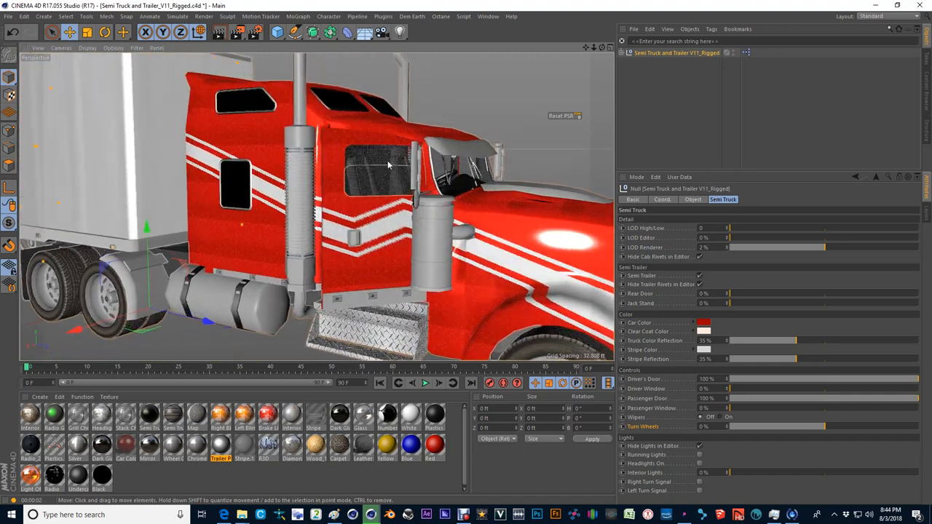
scroll(386, 167, "up", 4)
scroll(425, 198, "up", 3)
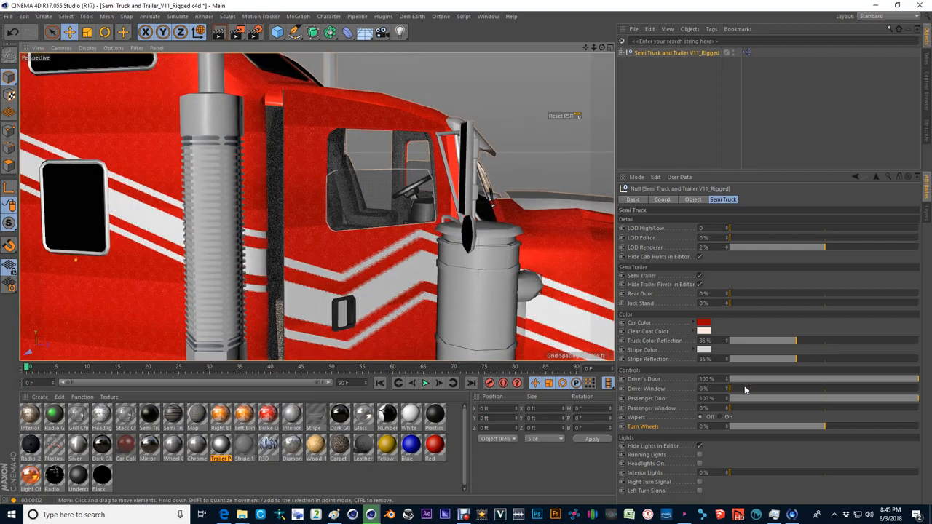
left_click_drag(729, 407, 610, 421)
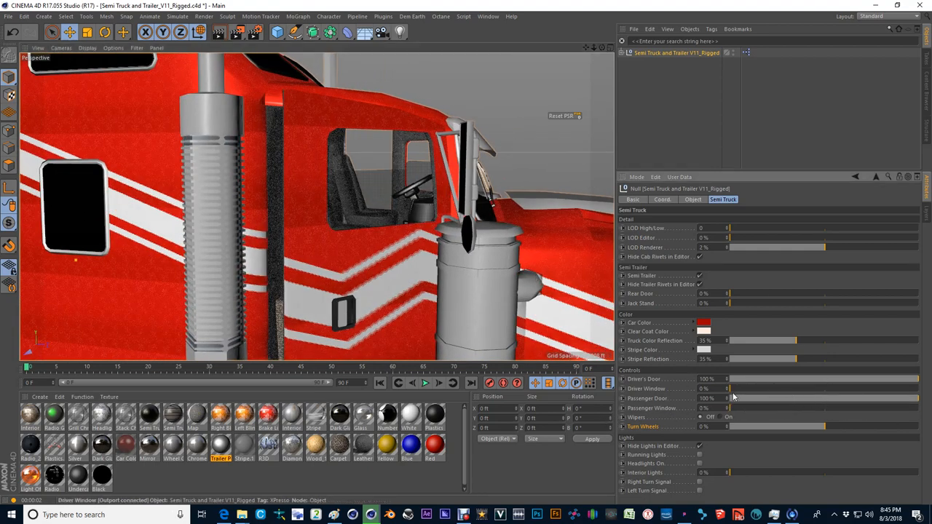
left_click_drag(729, 388, 730, 389)
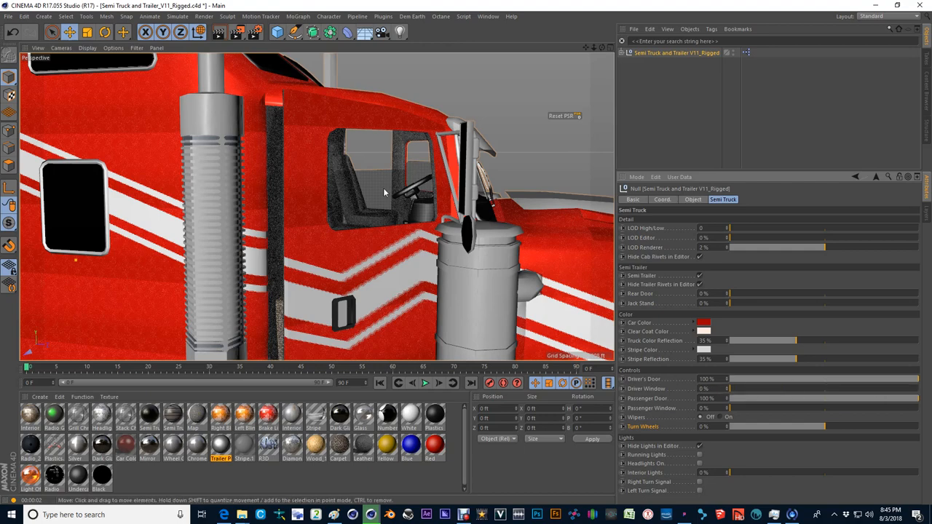
mouse_move(408, 218)
left_mouse_down("alt")
mouse_move(305, 193)
mouse_move(364, 218)
left_mouse_up("alt")
scroll(306, 193, "down", 5)
left_click_drag(915, 398, 728, 398)
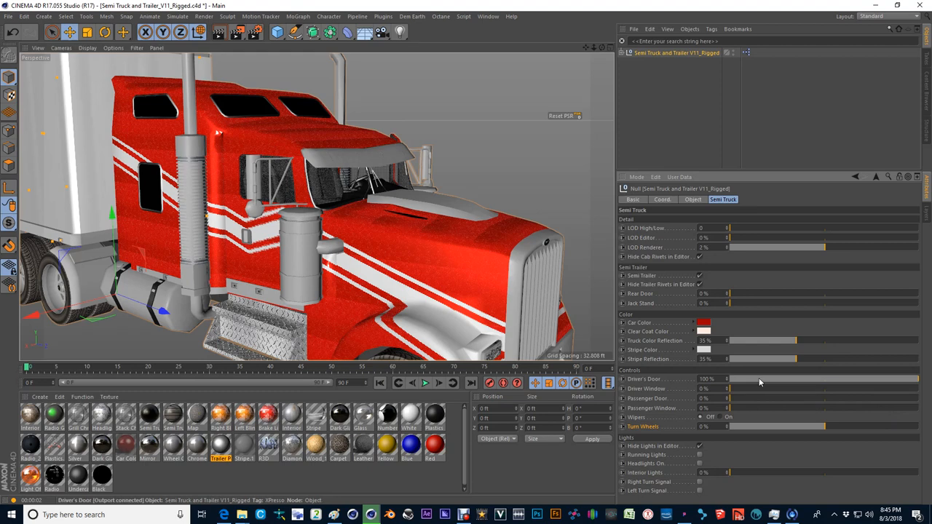
left_click_drag(916, 379, 728, 379)
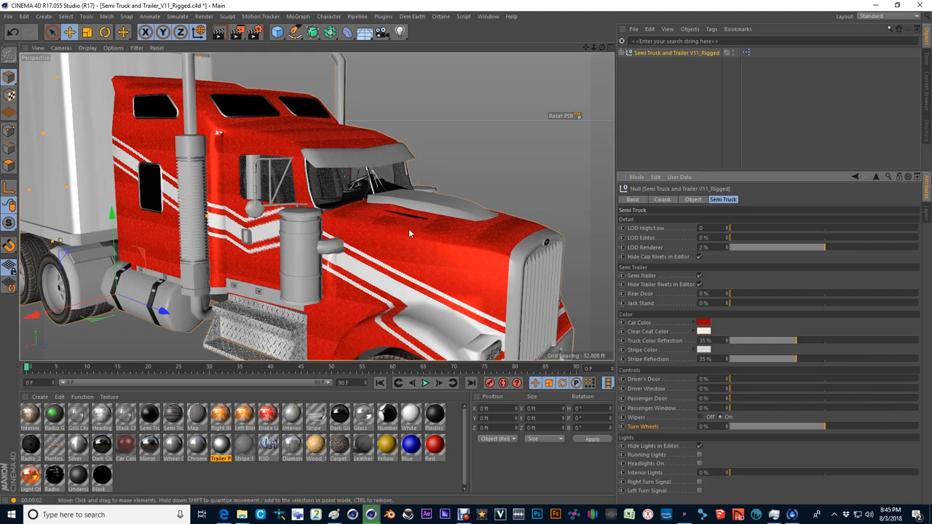
left_click_drag(364, 219, 306, 204, "alt")
Play the animation to frame 73, then steer Turn Wheels both ways and back to 0%.
left_click(426, 384)
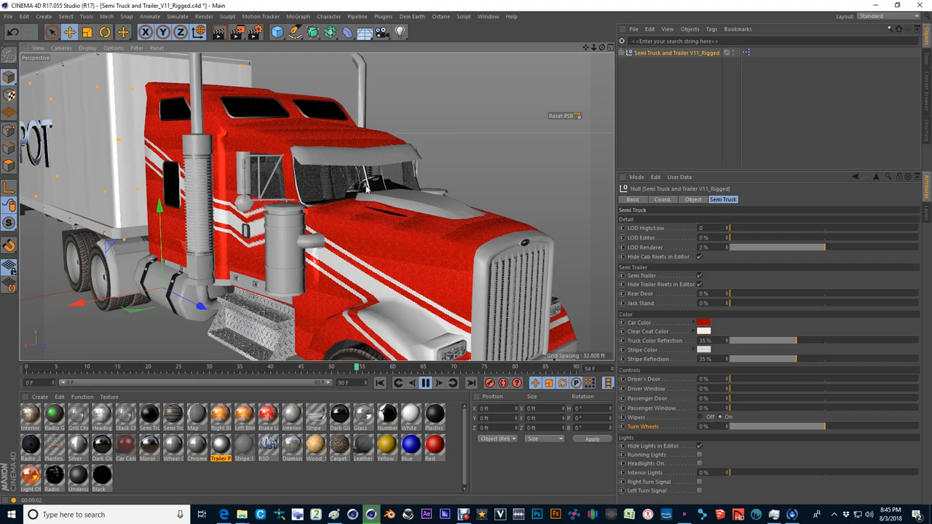
left_click(424, 384)
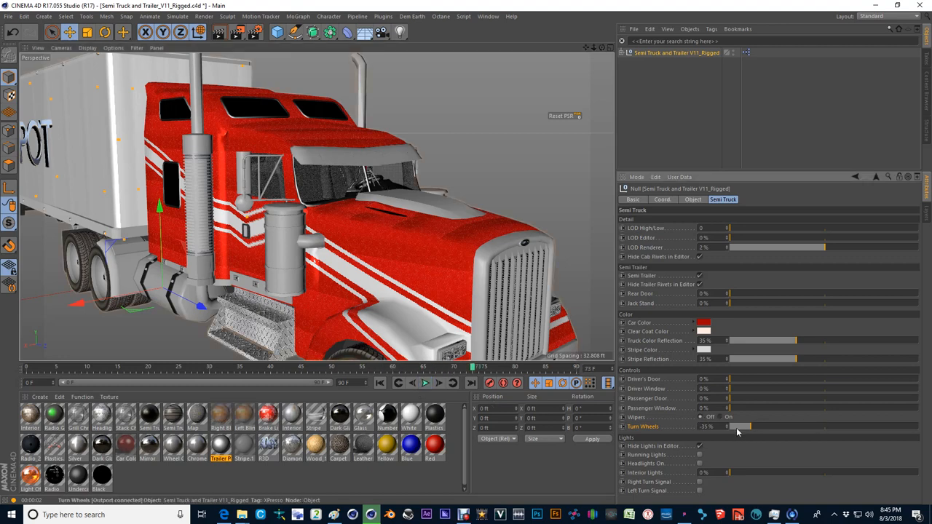
middle_click_drag(366, 242, 355, 228, "alt")
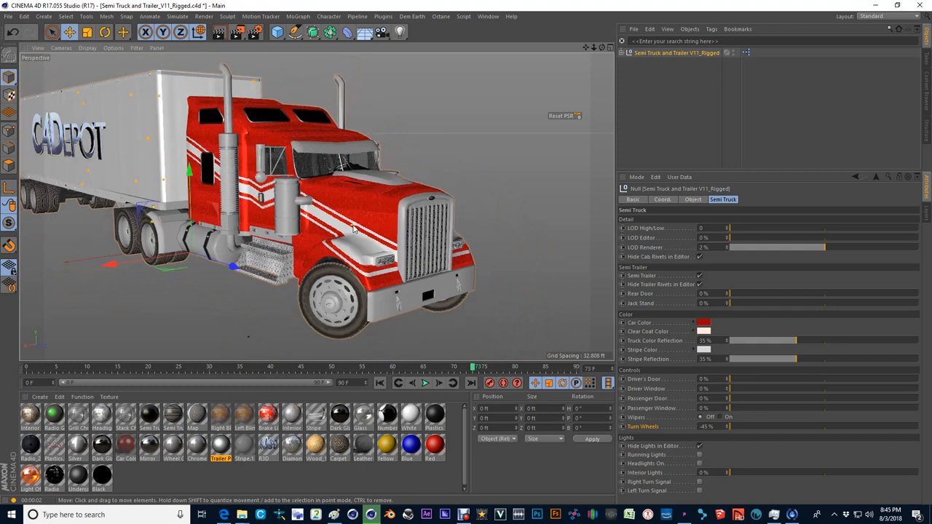
left_click_drag(729, 426, 806, 426)
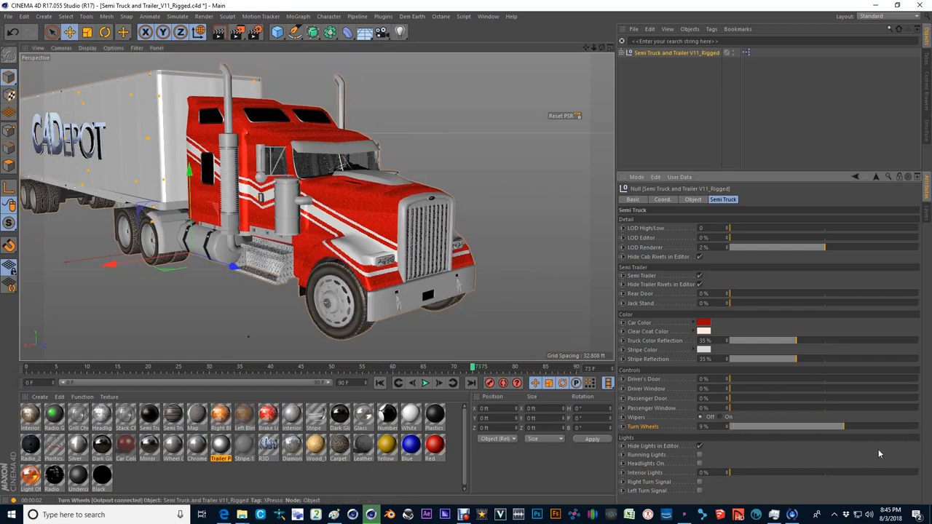
mouse_move(800, 453)
left_mouse_down()
mouse_move(918, 437)
mouse_move(776, 461)
mouse_move(883, 451)
mouse_move(783, 462)
left_mouse_up()
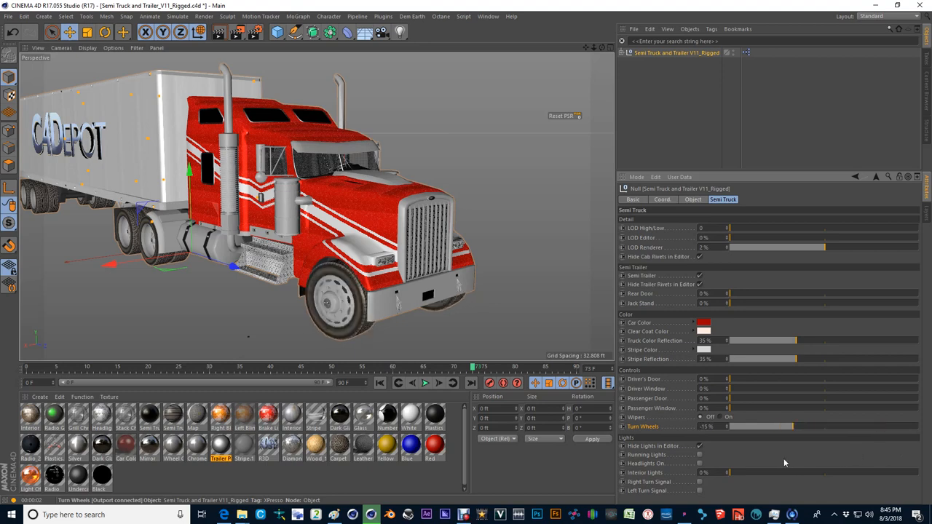
mouse_move(841, 457)
left_mouse_down()
mouse_move(805, 454)
mouse_move(903, 428)
mouse_move(766, 434)
mouse_move(867, 437)
mouse_move(822, 438)
left_mouse_up()
scroll(433, 282, "down", 3)
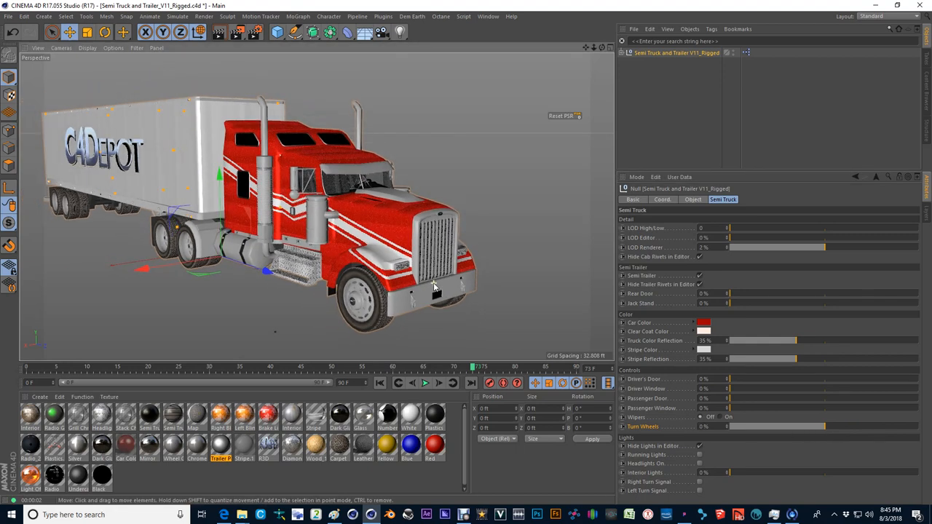
middle_click_drag(430, 284, 427, 268, "alt")
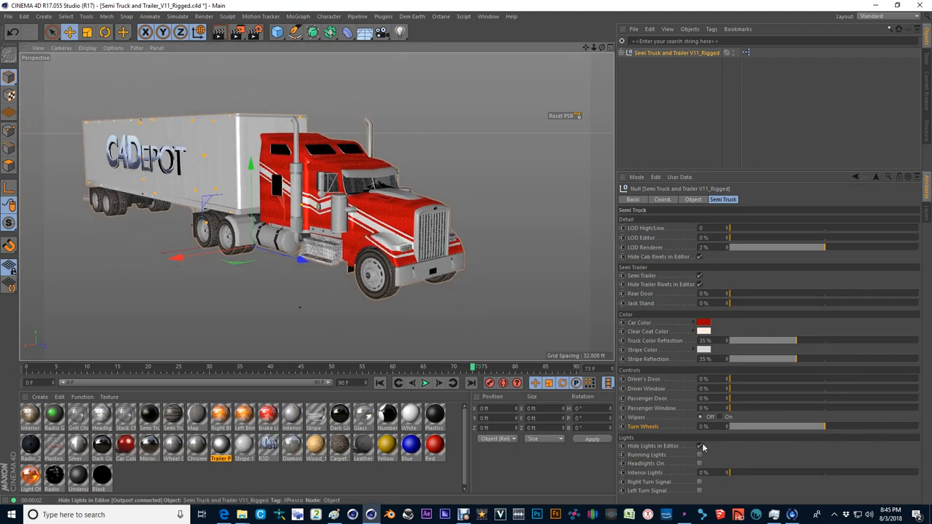
Untick Hide Lights in Editor, orbit to inspect the cab and trailer lights, then re-hide them.
left_click(699, 447)
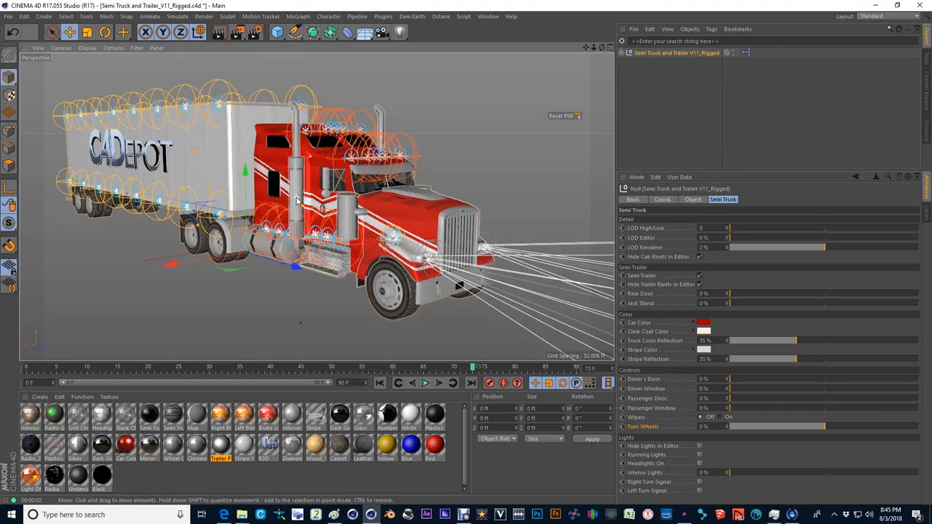
mouse_move(305, 218)
middle_mouse_down("alt")
mouse_move(275, 201)
mouse_move(397, 195)
middle_mouse_up("alt")
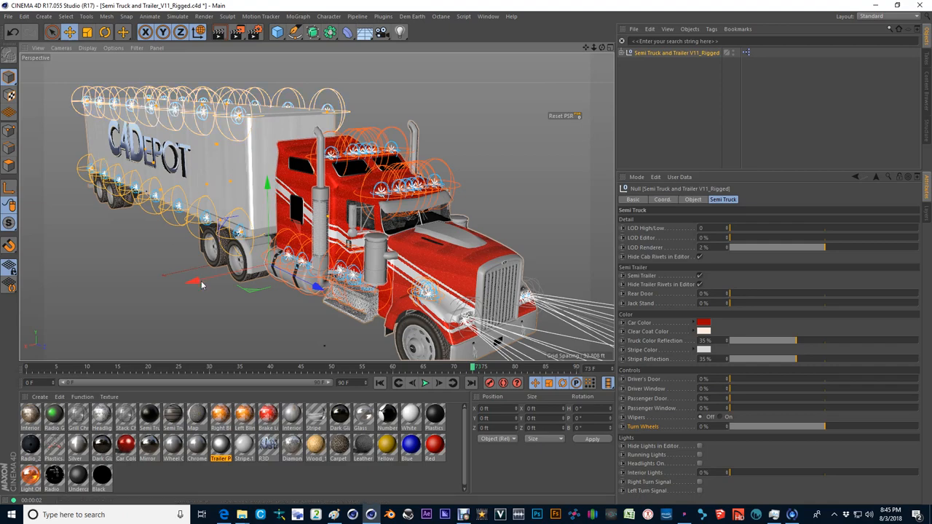
mouse_move(195, 180)
left_mouse_down("alt")
mouse_move(241, 287)
mouse_move(359, 255)
left_mouse_up("alt")
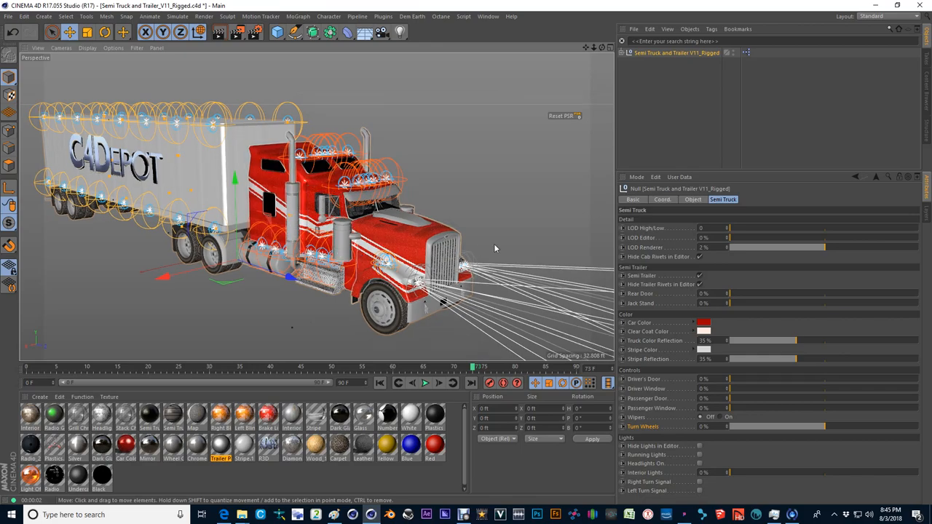
left_click_drag(430, 256, 238, 273, "alt")
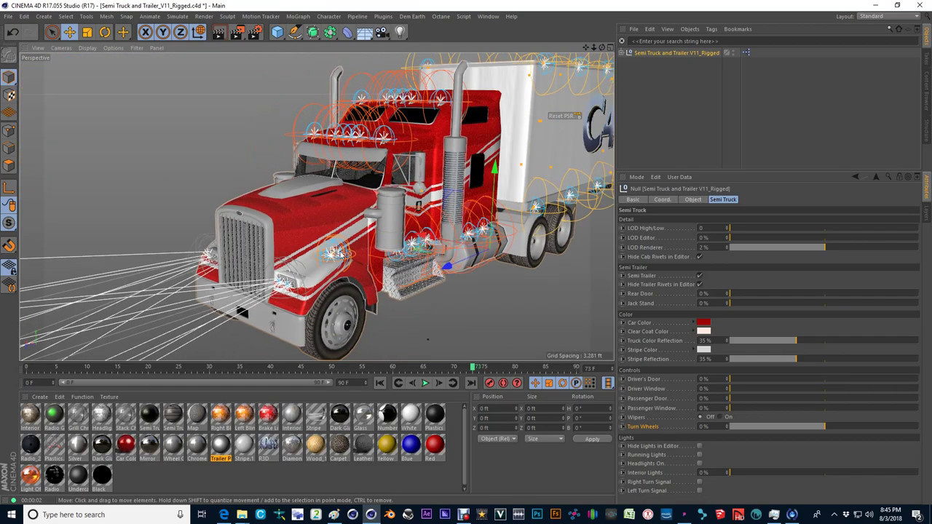
left_click_drag(339, 255, 348, 257, "alt")
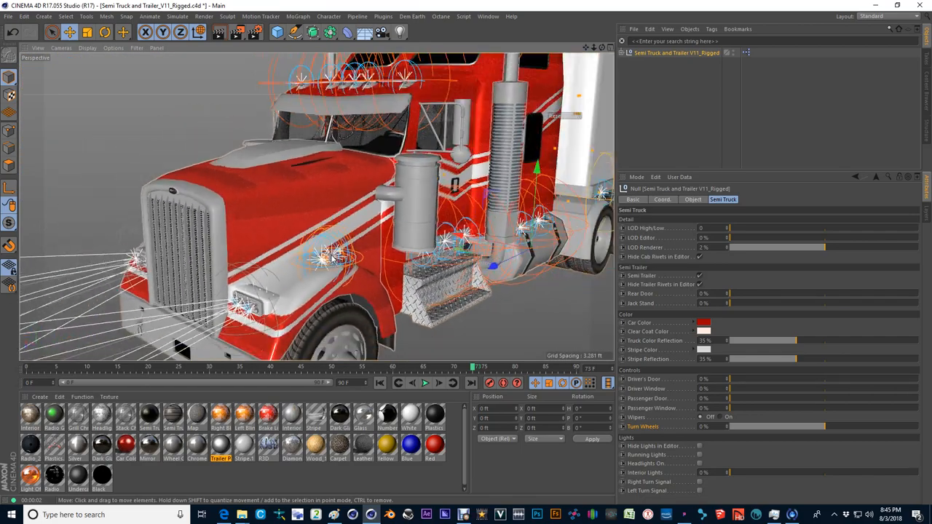
mouse_move(343, 256)
left_mouse_down("alt")
mouse_move(218, 262)
mouse_move(175, 226)
left_mouse_up("alt")
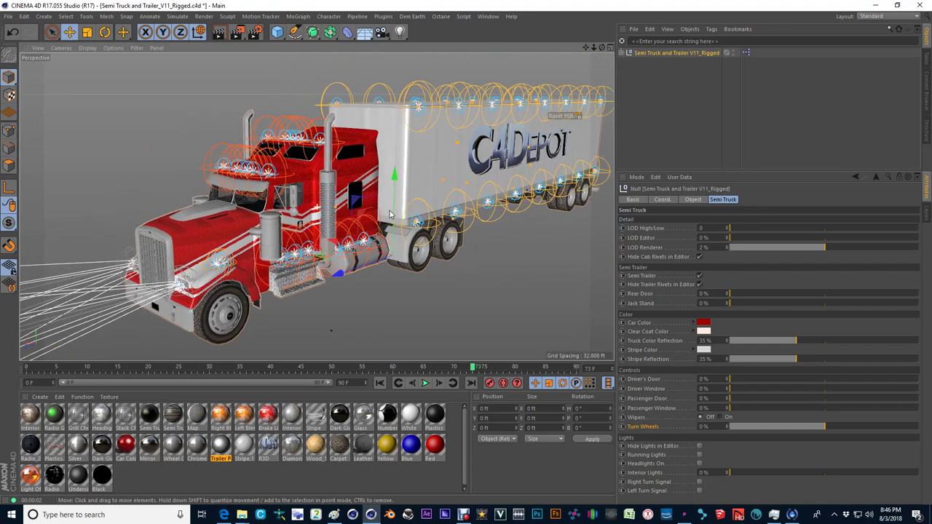
left_click(699, 446)
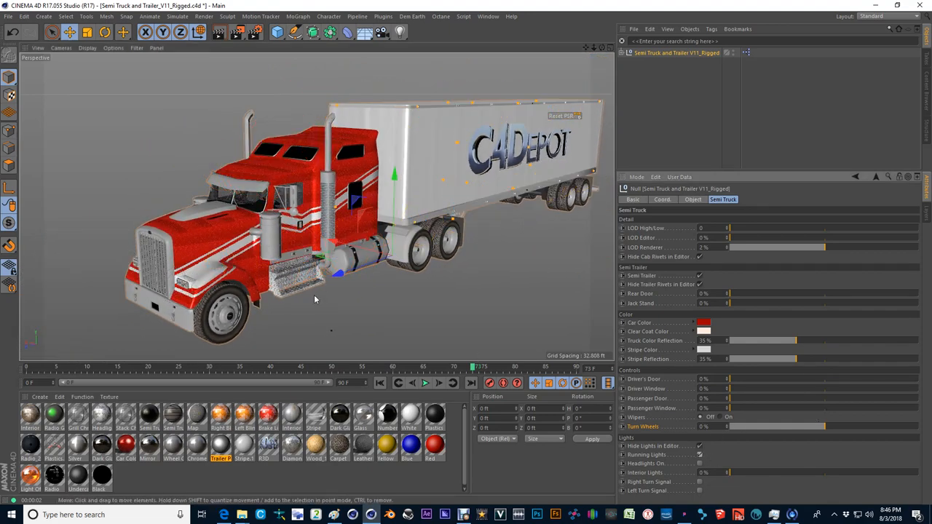
Turn the headlights on and raise the Interior Lights slider to 100%.
mouse_move(314, 294)
left_mouse_down("alt")
mouse_move(477, 212)
mouse_move(283, 256)
mouse_move(281, 326)
left_mouse_up("alt")
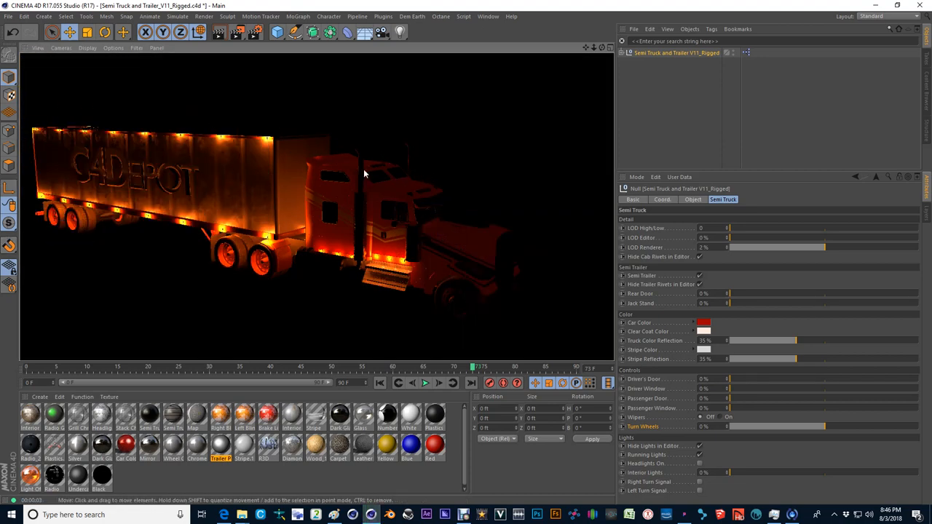
left_click(699, 463)
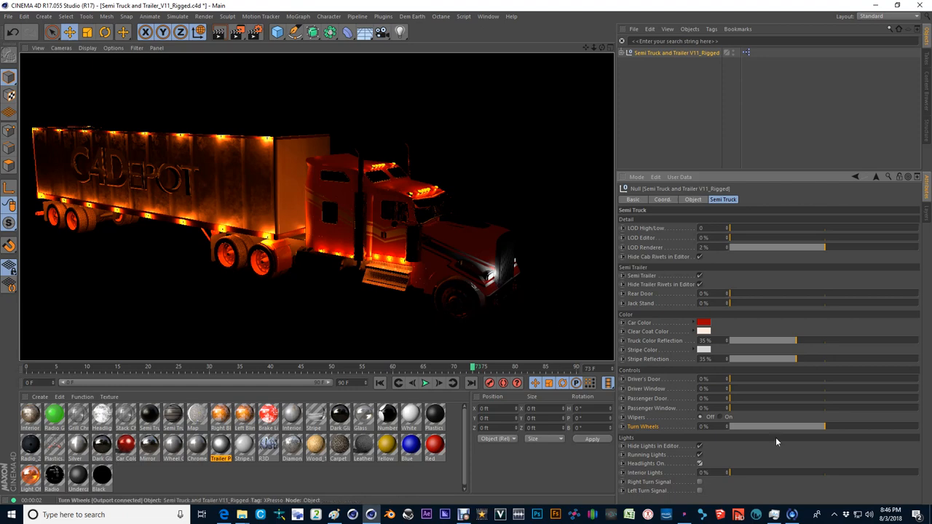
left_click_drag(728, 473, 919, 473)
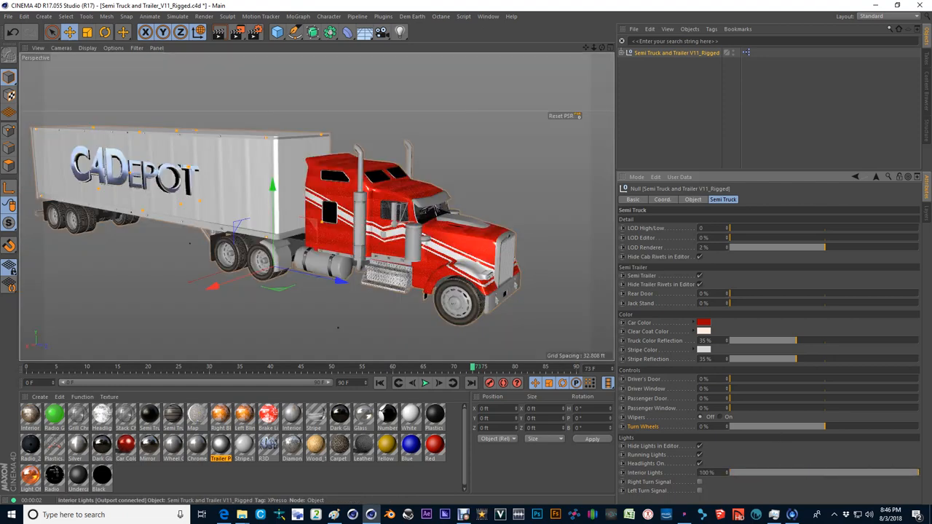
scroll(409, 229, "up", 4)
scroll(436, 211, "up", 4)
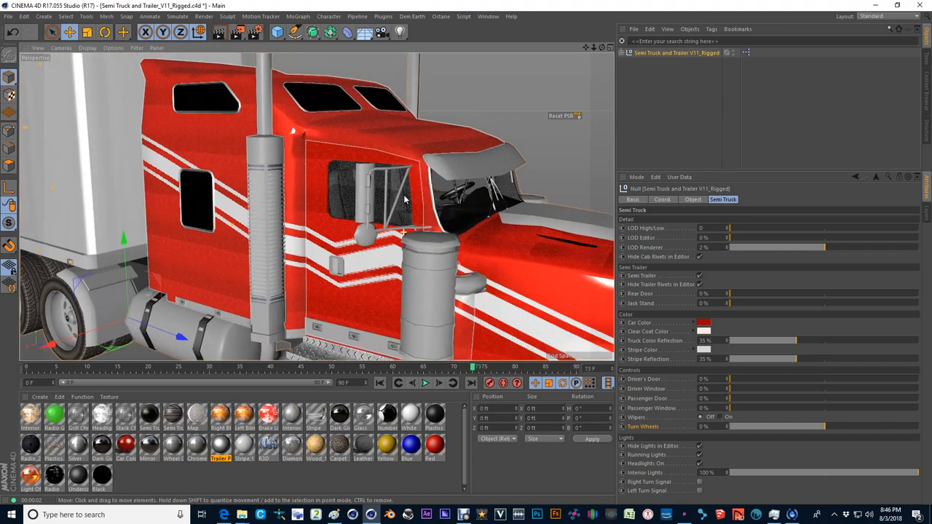
scroll(458, 200, "up", 3)
scroll(480, 192, "up", 3)
scroll(479, 192, "up", 1)
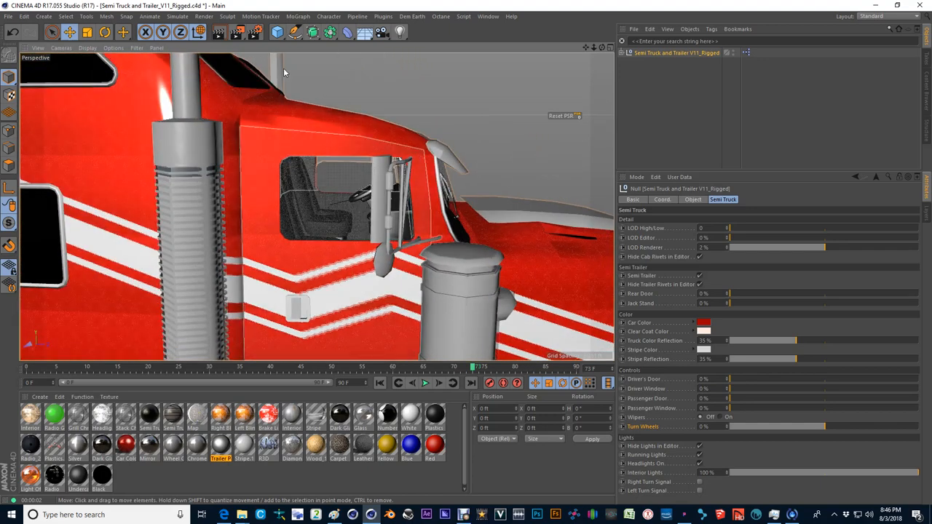
Render a preview of the lit cab interior, then set Interior Lights back to 0%.
key("alt+r")
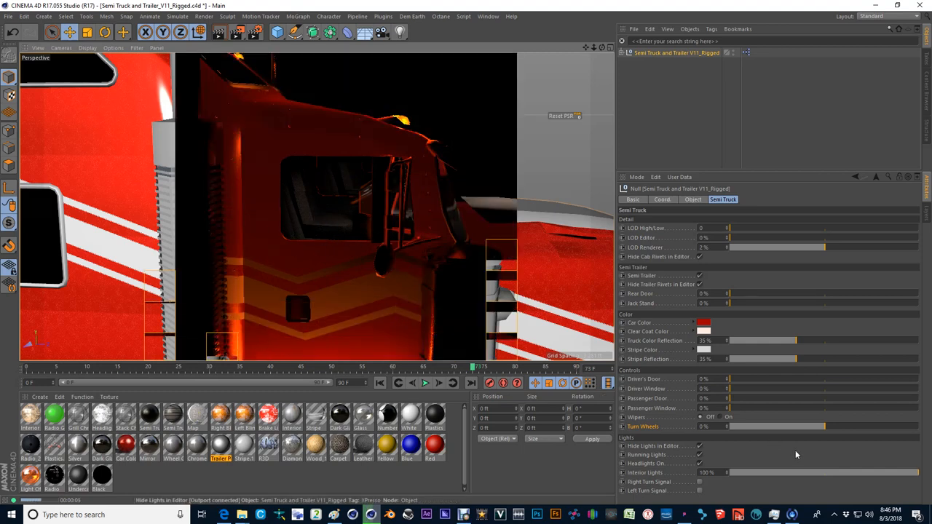
left_click_drag(804, 472, 728, 472)
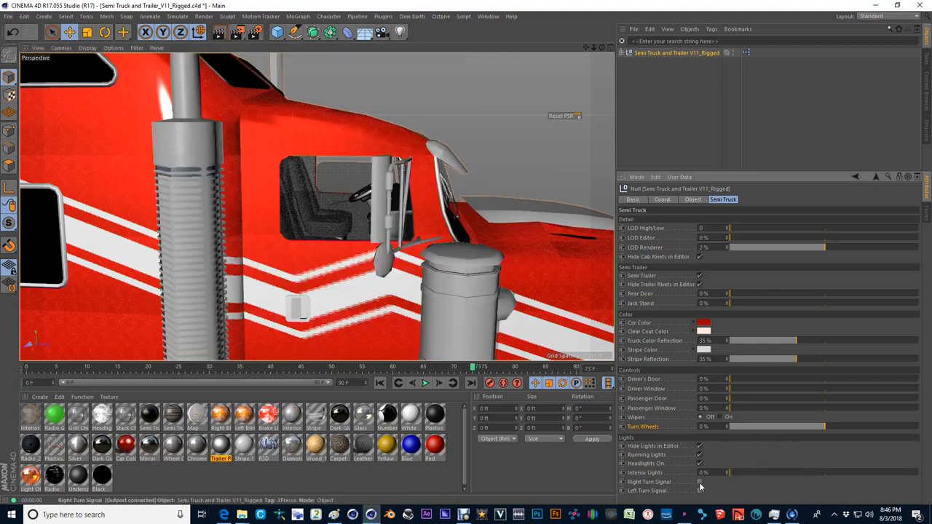
mouse_move(437, 218)
left_mouse_down("alt")
mouse_move(304, 252)
mouse_move(145, 218)
left_mouse_up("alt")
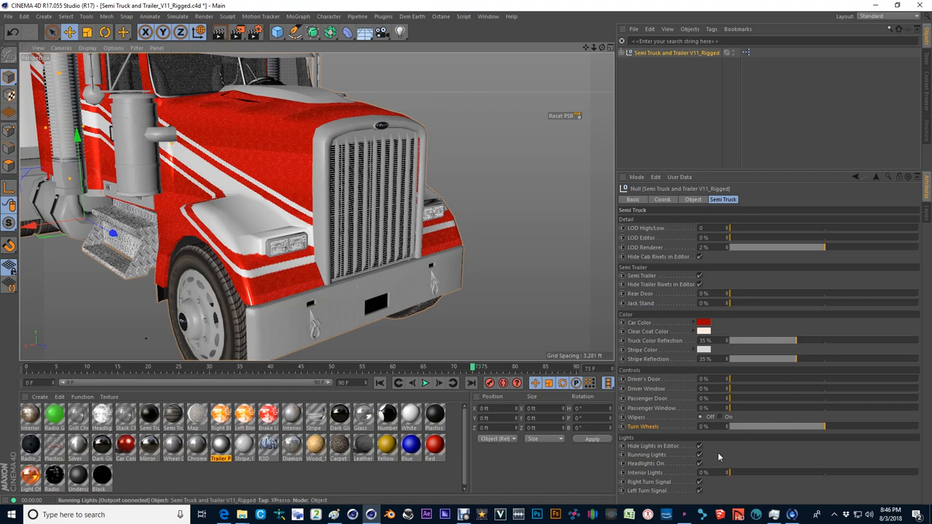
Show the light objects, play the animation to watch the lights, then rewind to frame 0.
left_click(700, 445)
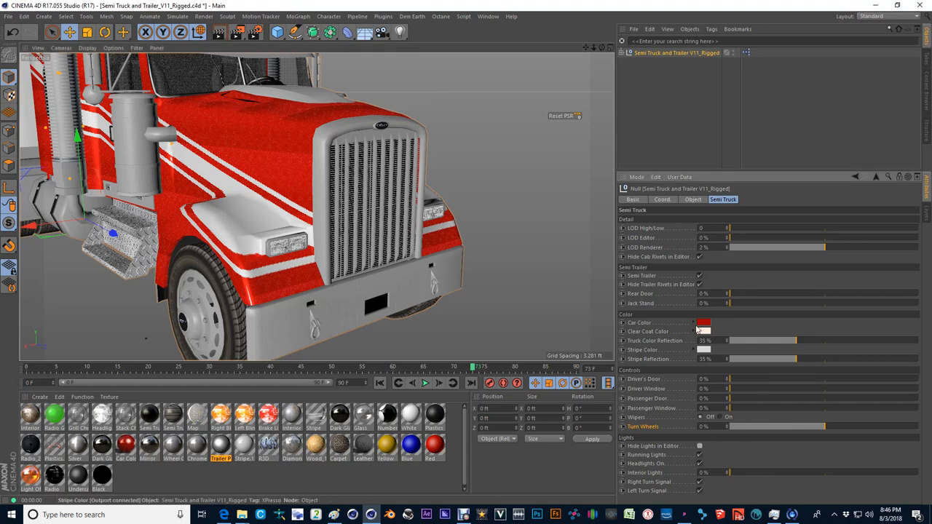
left_click_drag(158, 237, 262, 239, "alt")
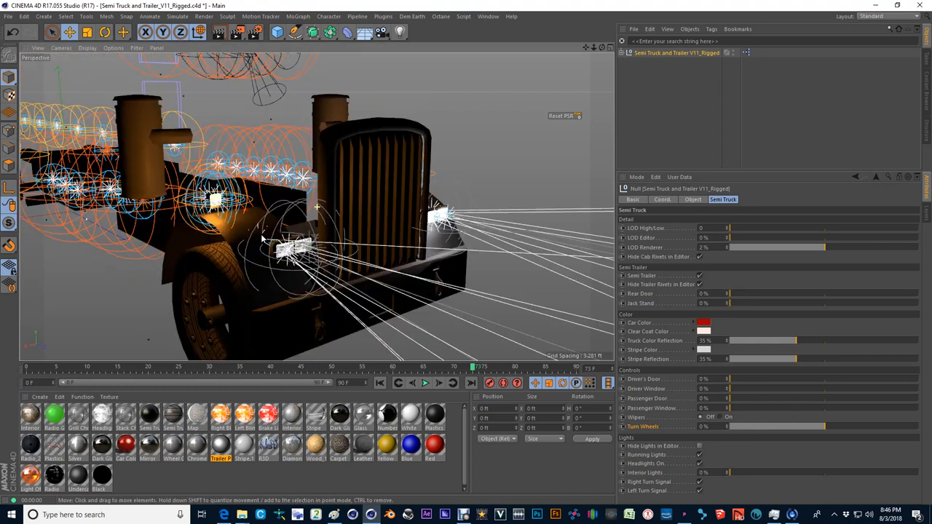
left_click(424, 383)
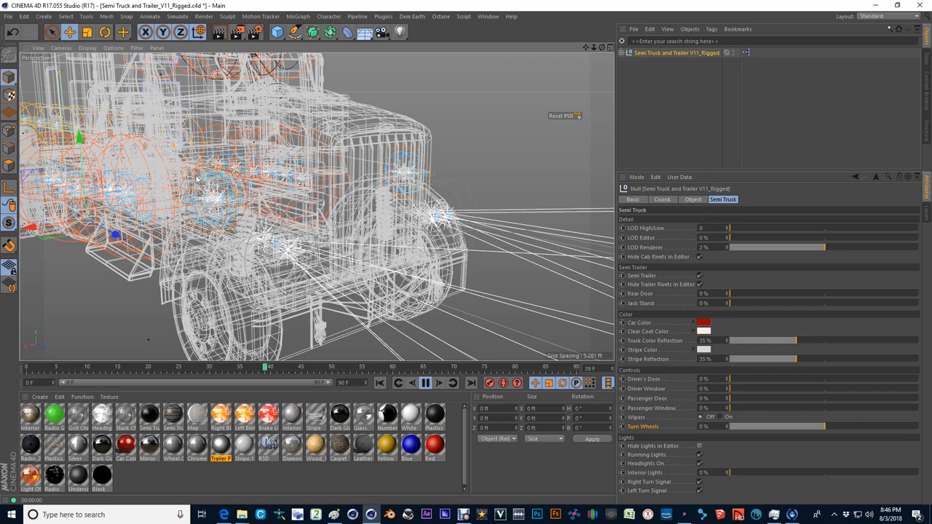
left_click(425, 382)
left_click(379, 383)
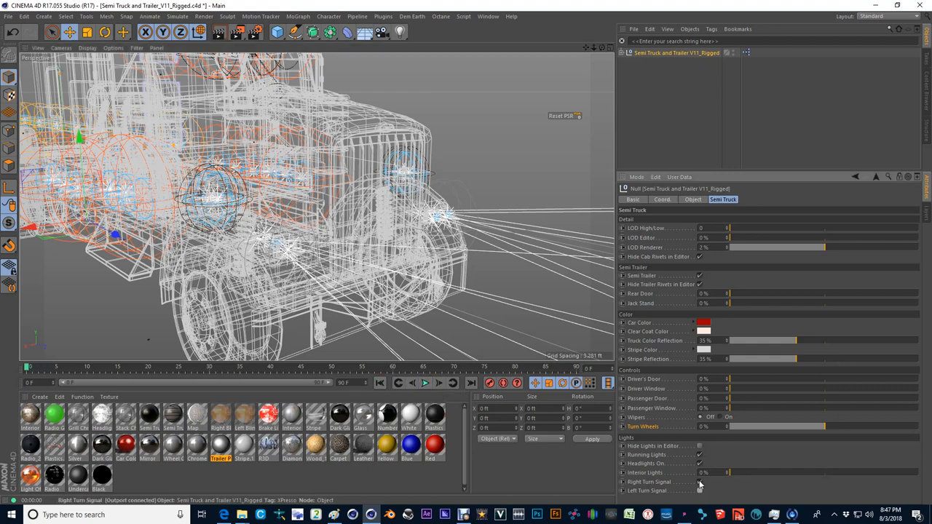
Hide the light objects in the viewport again.
left_click(699, 445)
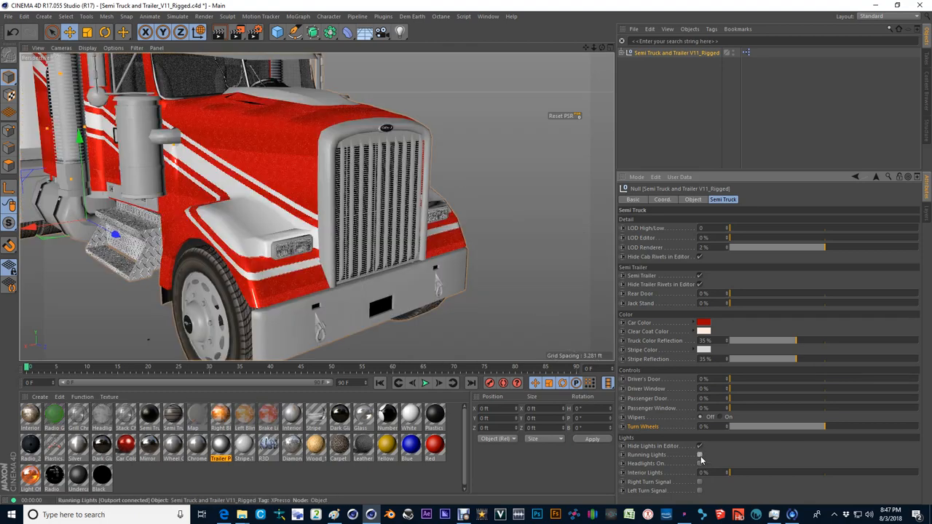
left_click_drag(354, 281, 454, 284, "alt")
scroll(455, 284, "down", 5)
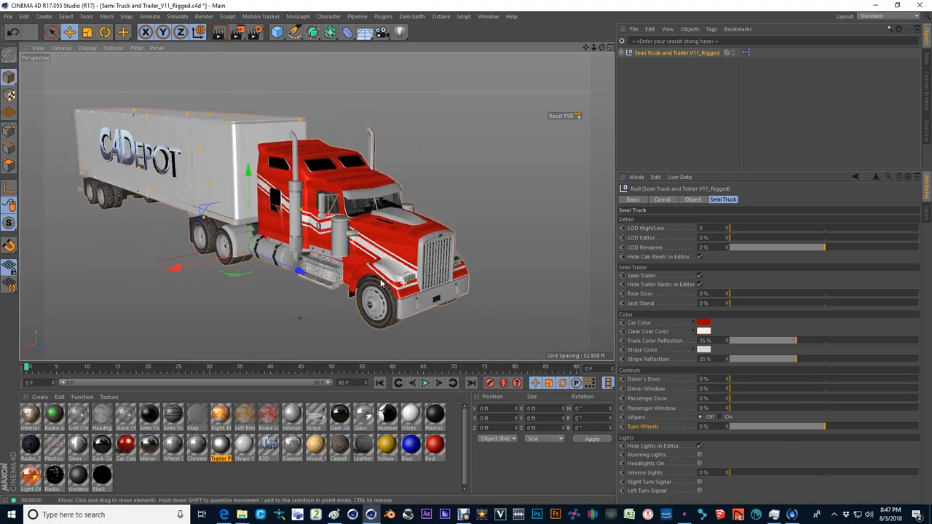
mouse_move(505, 303)
left_mouse_down("alt")
mouse_move(356, 275)
mouse_move(408, 266)
left_mouse_up("alt")
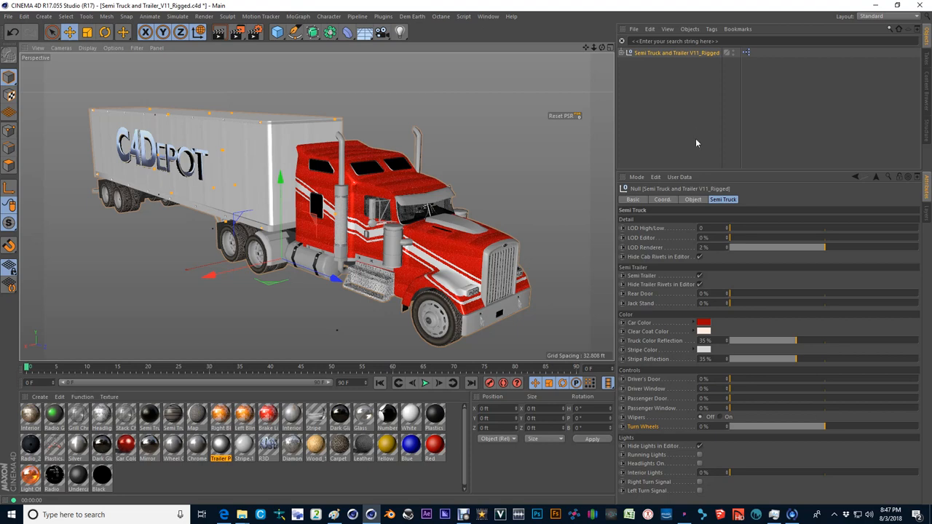
key("alt+Tab")
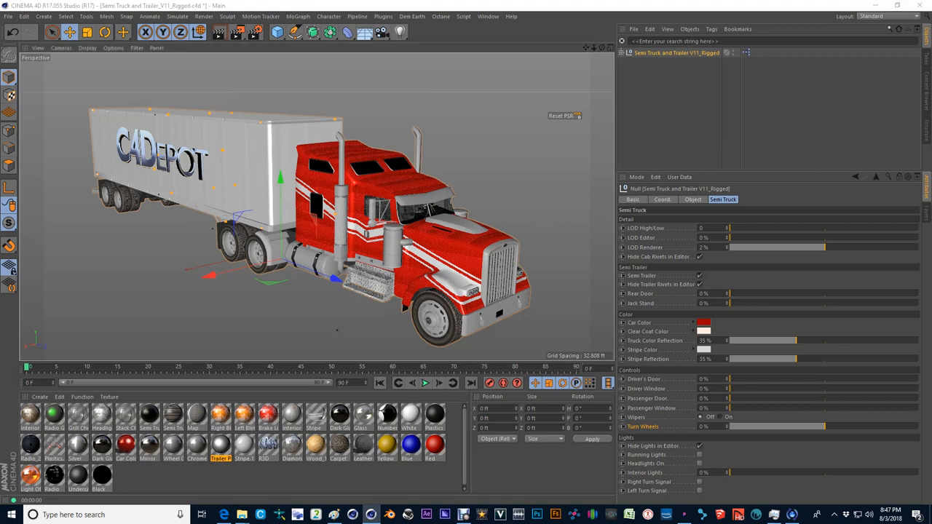